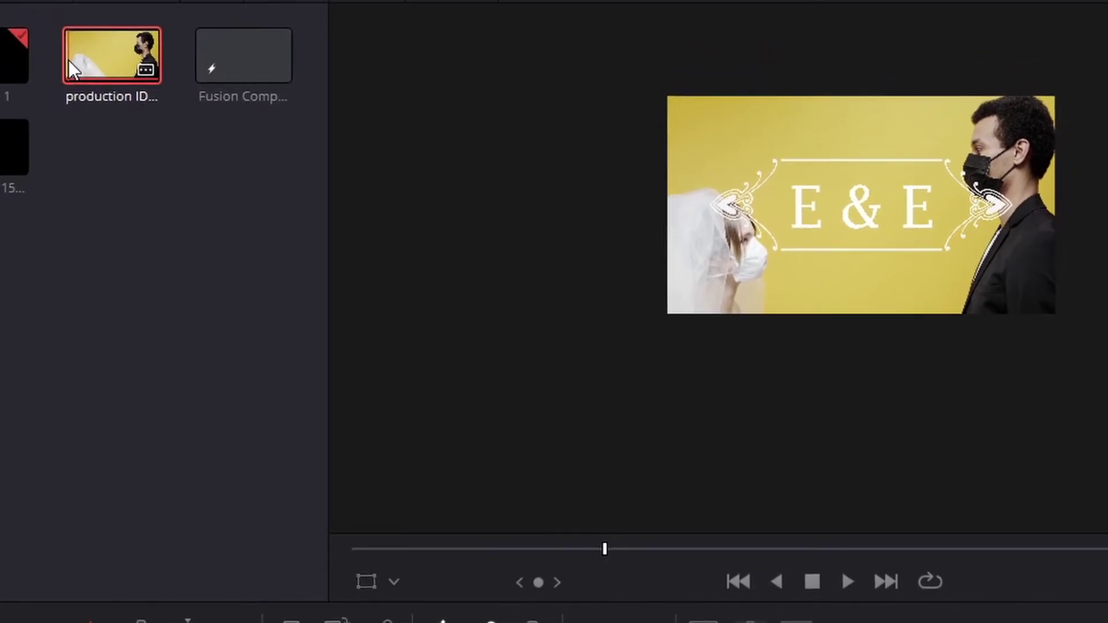
- Preview the ornamental frame image in the viewer
{"action": "left_click", "coordinate": [26, 168]}
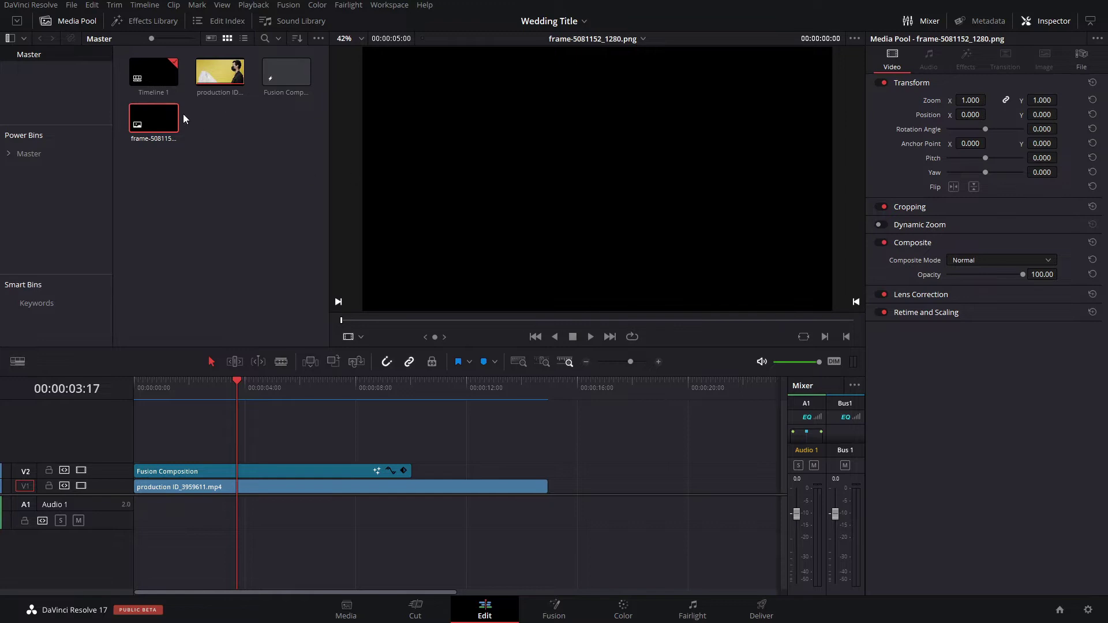
{"action": "left_click_drag", "start_coordinate": [164, 120], "coordinate": [528, 415]}
{"action": "left_click_drag", "start_coordinate": [456, 458], "coordinate": [485, 449]}
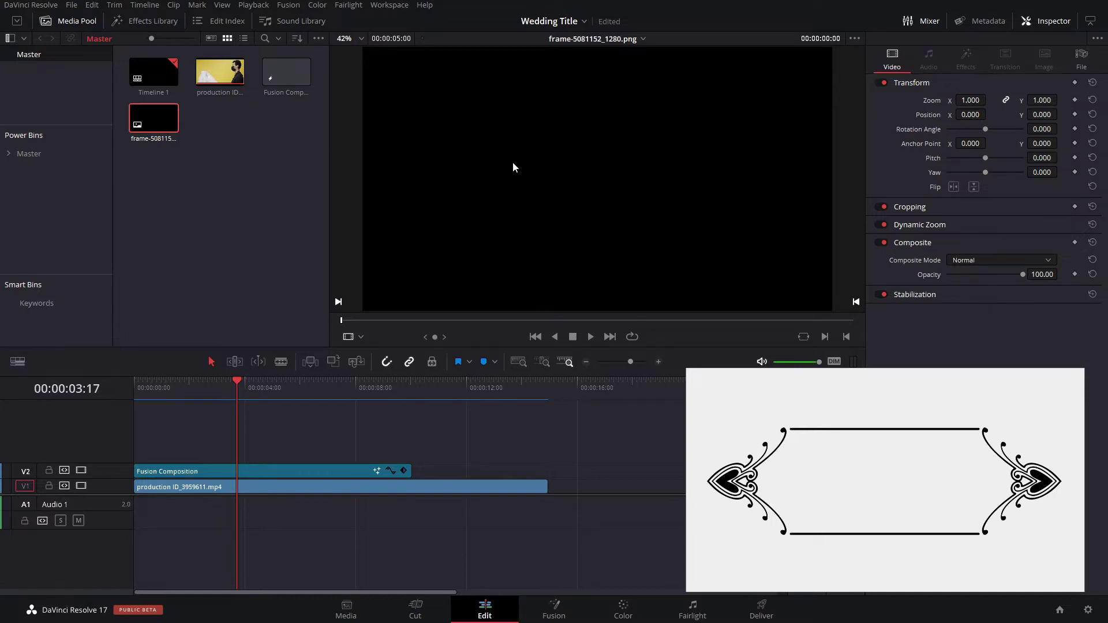
- Create Fusion Composition 2 from the Media Pool with the default 5-second duration
{"action": "right_click", "coordinate": [222, 143]}
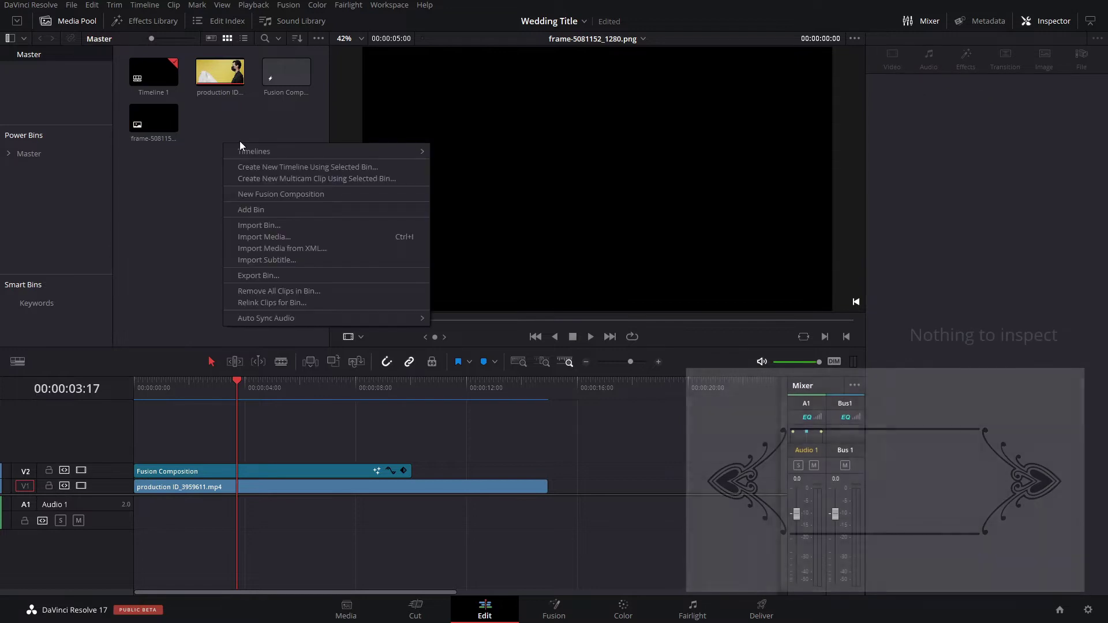
{"action": "left_click", "coordinate": [171, 157]}
{"action": "right_click", "coordinate": [202, 157]}
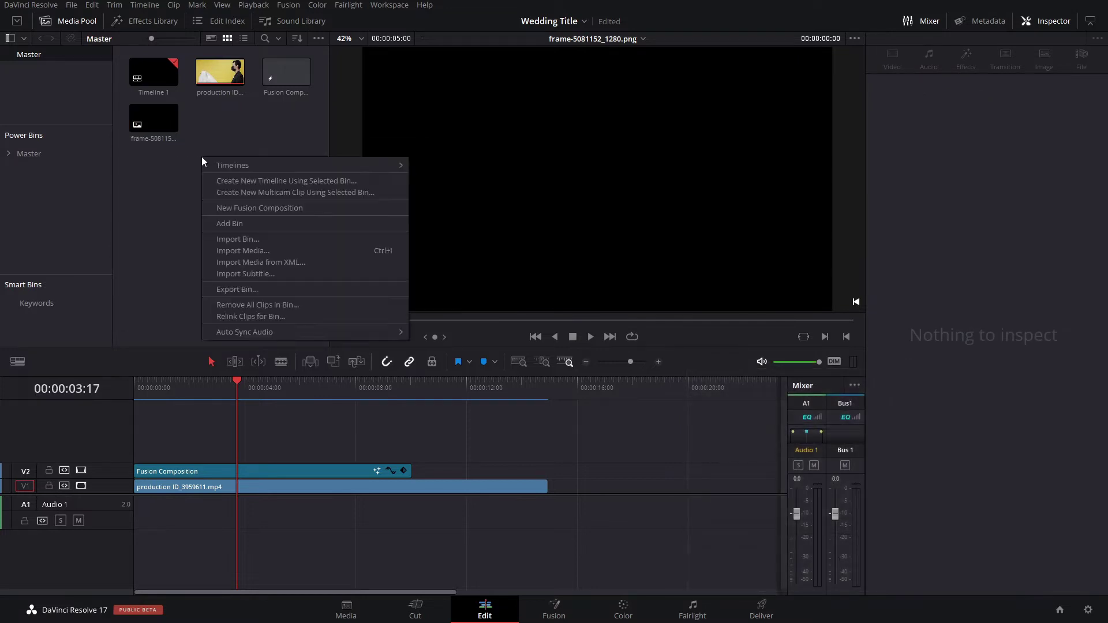
{"action": "left_click", "coordinate": [236, 209]}
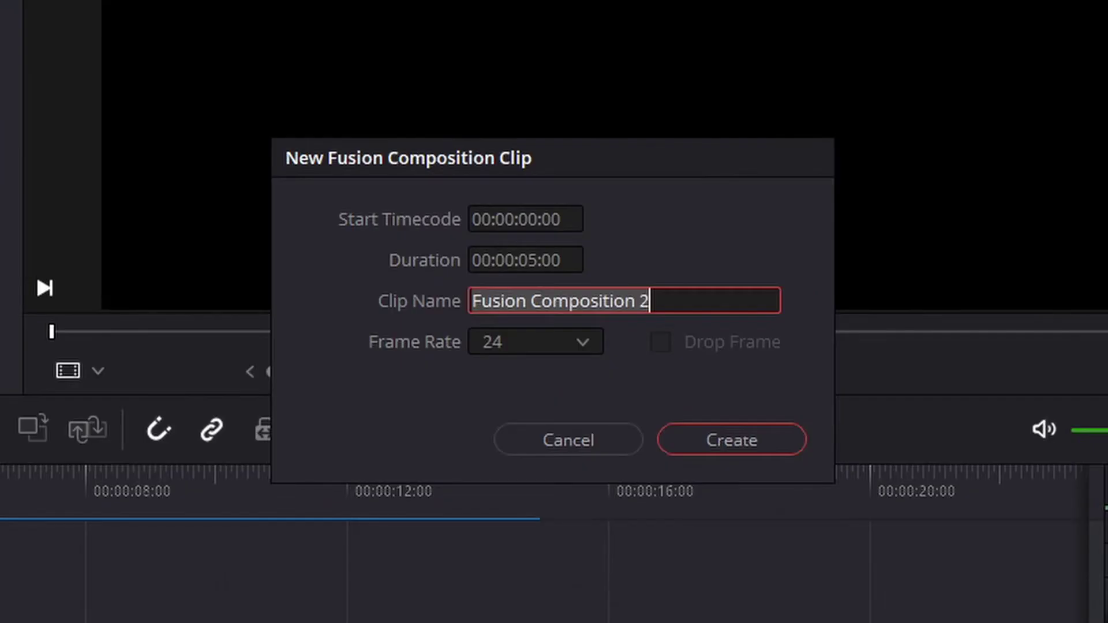
{"action": "left_click", "coordinate": [532, 254]}
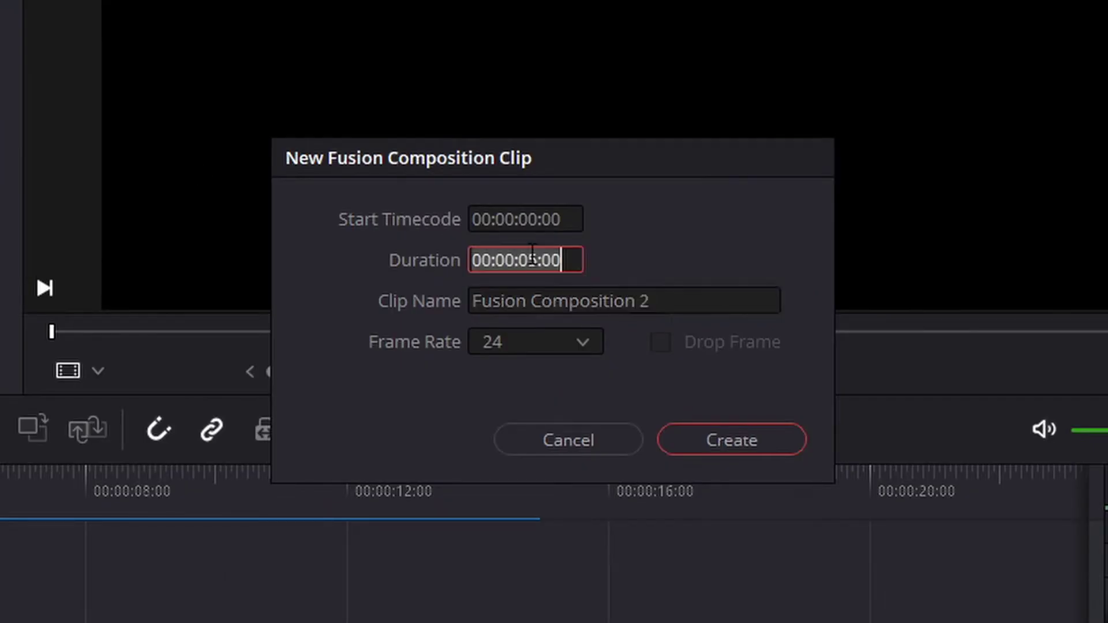
{"action": "left_click", "coordinate": [673, 439]}
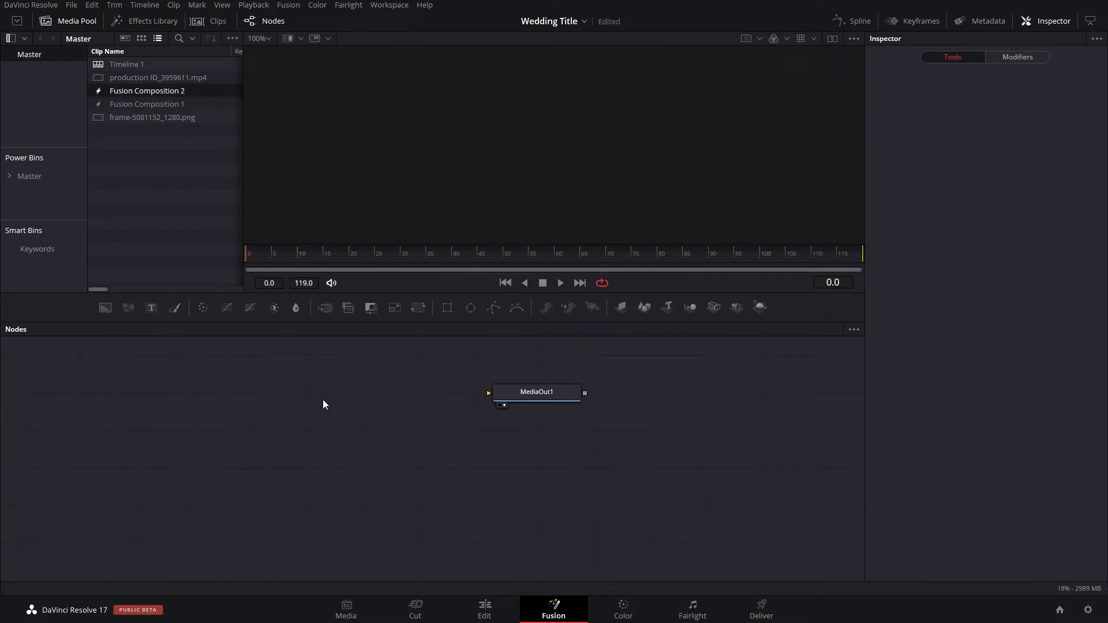
- Add Background1, connect it to MediaOut1 and set its Alpha to 0
{"action": "left_click", "coordinate": [109, 306]}
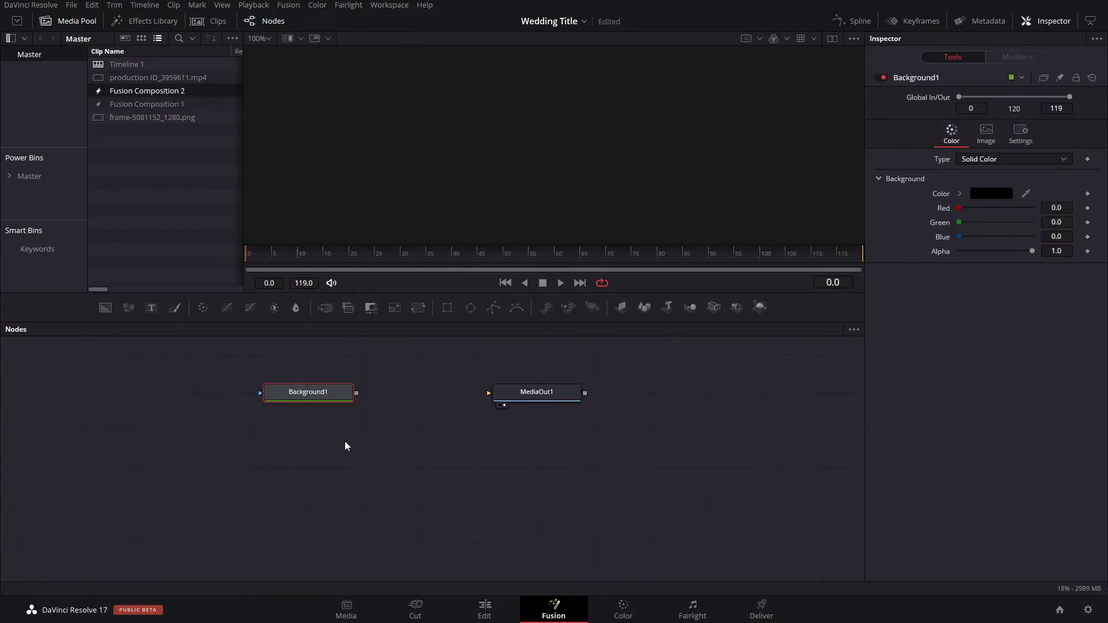
{"action": "left_click_drag", "start_coordinate": [357, 397], "coordinate": [711, 384]}
{"action": "left_click", "coordinate": [333, 396]}
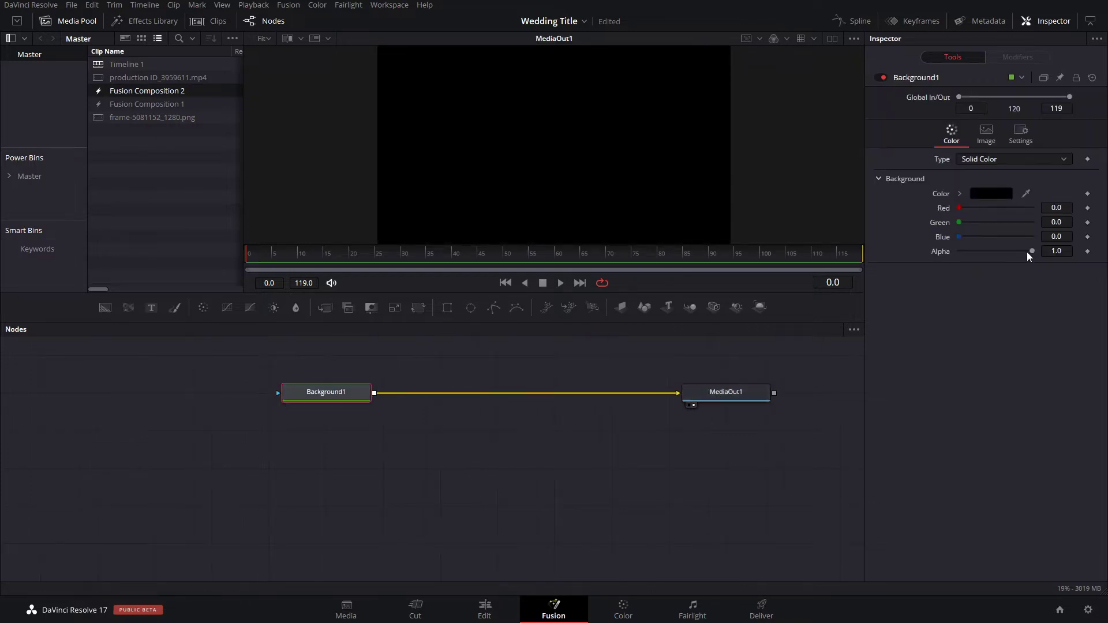
{"action": "left_click_drag", "start_coordinate": [1031, 255], "coordinate": [934, 267]}
{"action": "scroll", "coordinate": [714, 343], "scroll_direction": "up", "scroll_amount": 2}
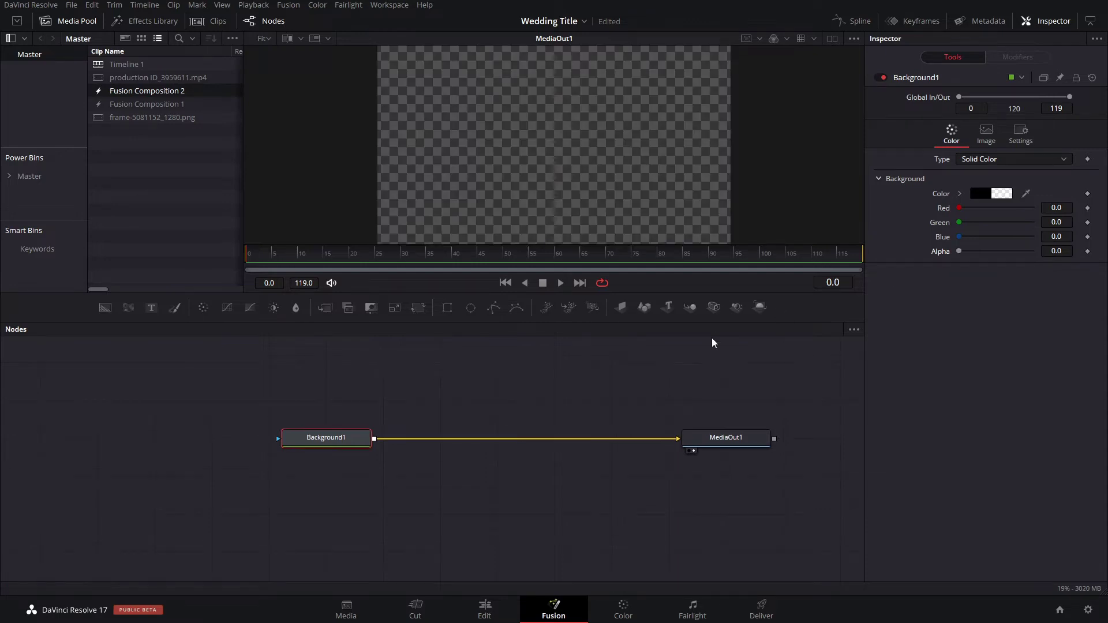
- Add Background2 merged over Background1 through Merge1 and arrange the nodes
{"action": "left_click", "coordinate": [105, 307]}
{"action": "left_click_drag", "start_coordinate": [411, 474], "coordinate": [468, 435]}
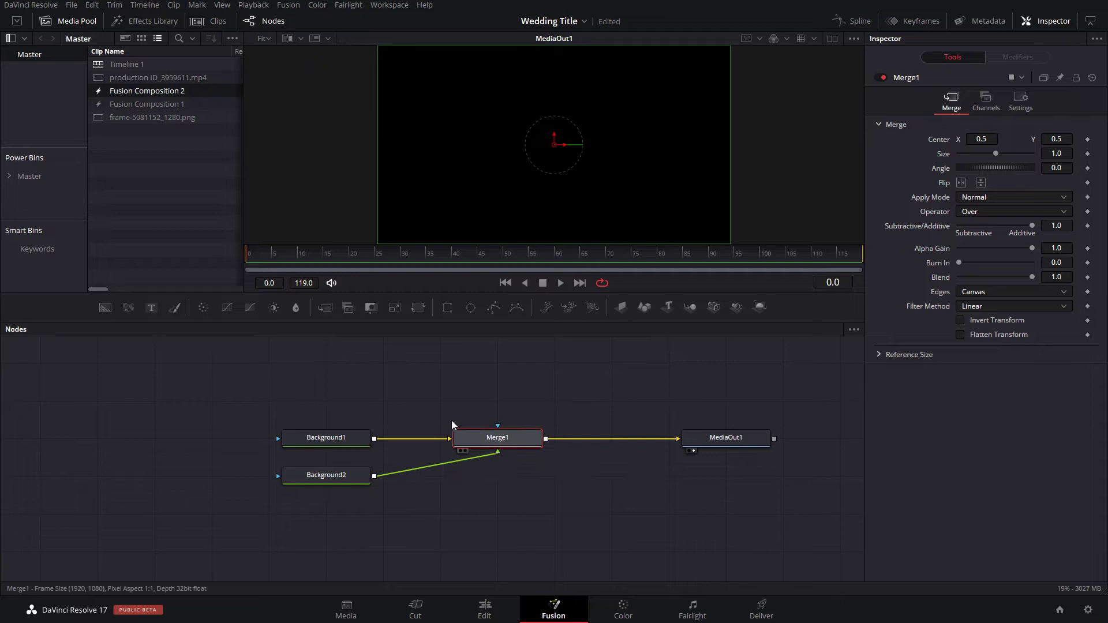
{"action": "left_click_drag", "start_coordinate": [327, 470], "coordinate": [498, 395]}
{"action": "left_click", "coordinate": [525, 407]}
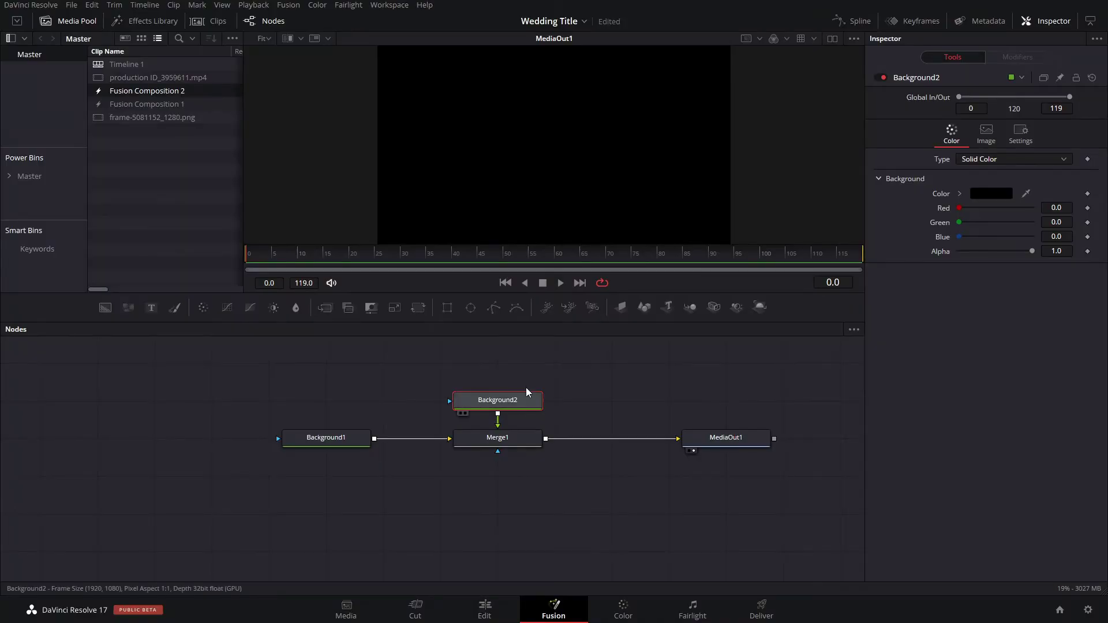
- Colour Background2 yellow (#e6d80e) and mask it with frame-5081152_1280.png through Merge1
{"action": "left_click_drag", "start_coordinate": [517, 400], "coordinate": [514, 363]}
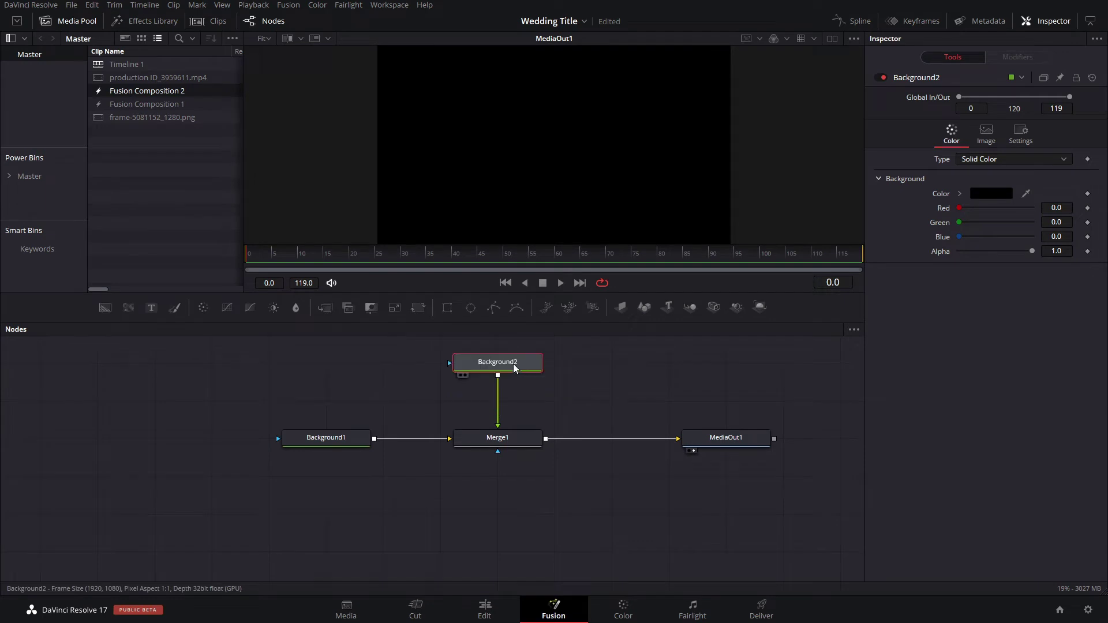
{"action": "left_click", "coordinate": [987, 193]}
{"action": "left_click", "coordinate": [642, 209]}
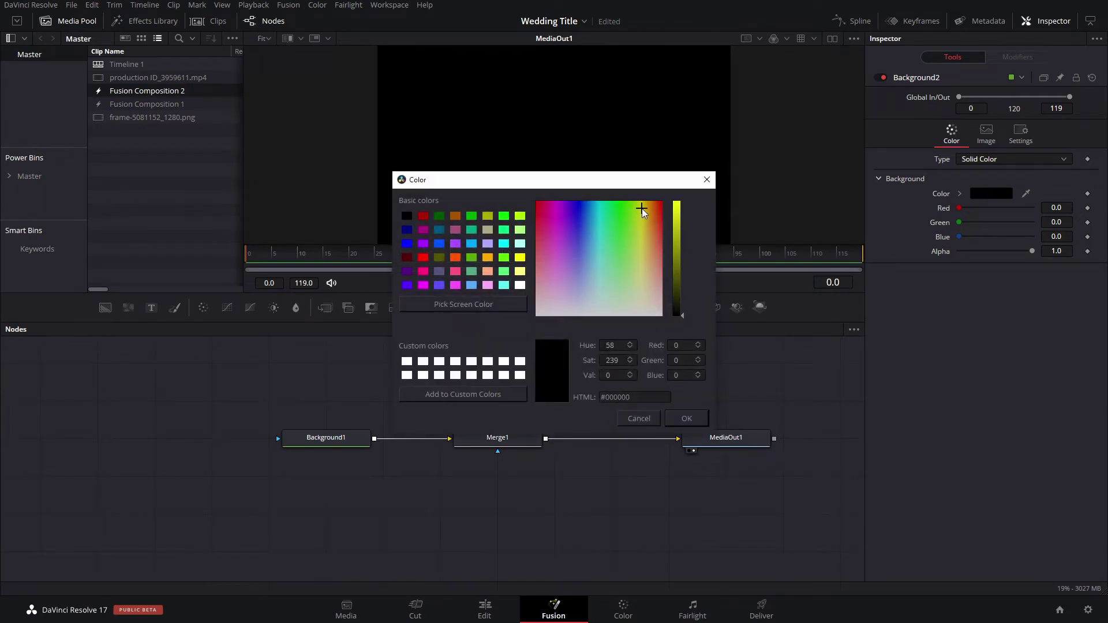
{"action": "left_click", "coordinate": [677, 212]}
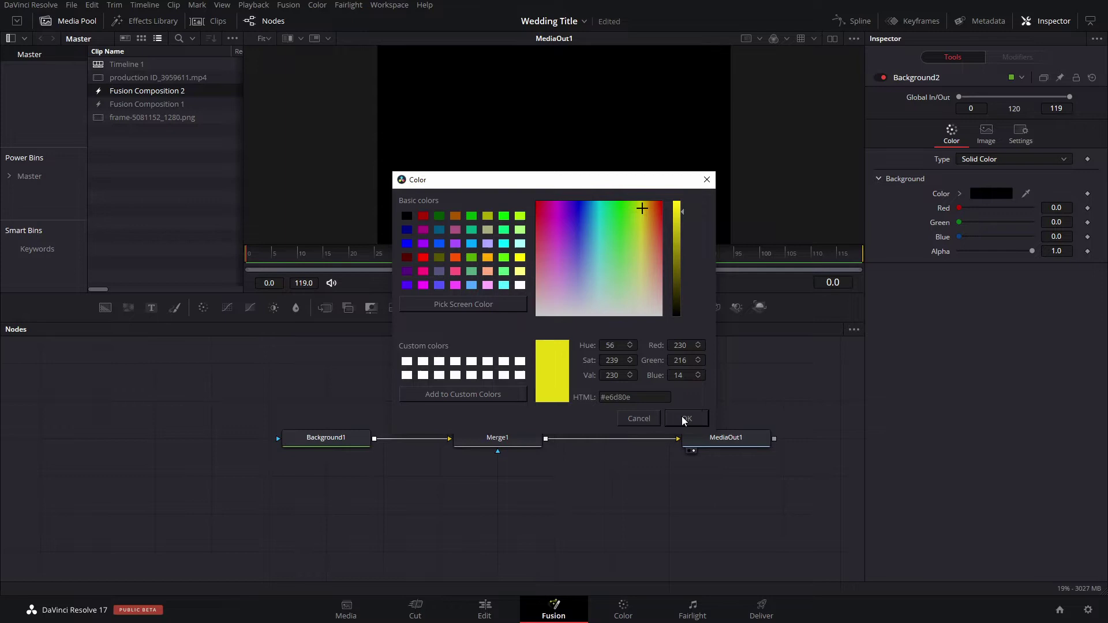
{"action": "left_click", "coordinate": [685, 418]}
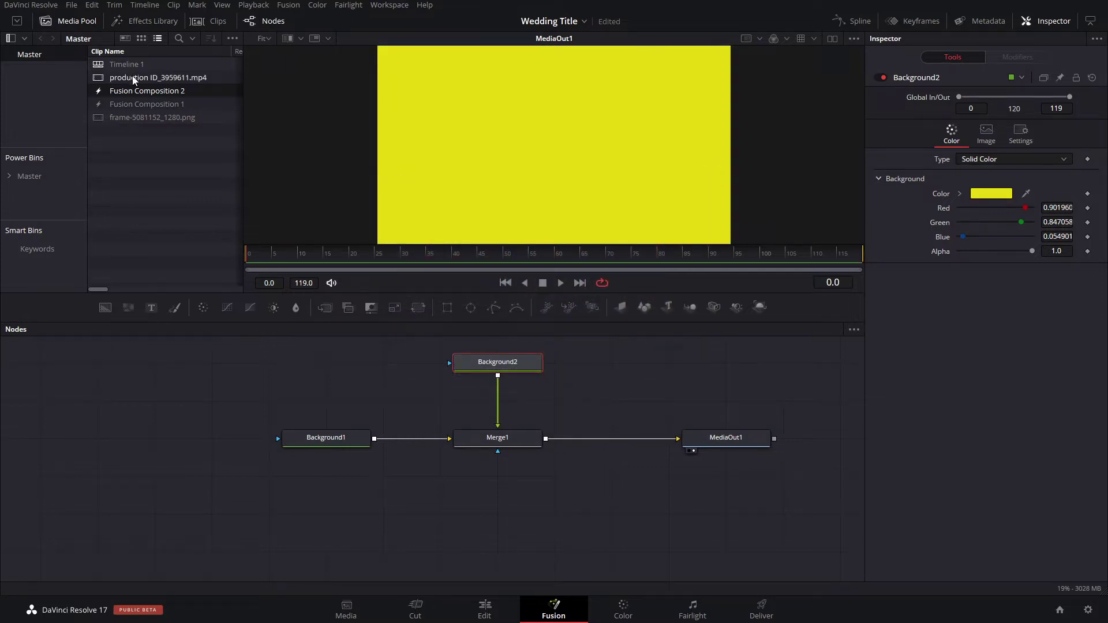
{"action": "left_click_drag", "start_coordinate": [133, 117], "coordinate": [498, 451]}
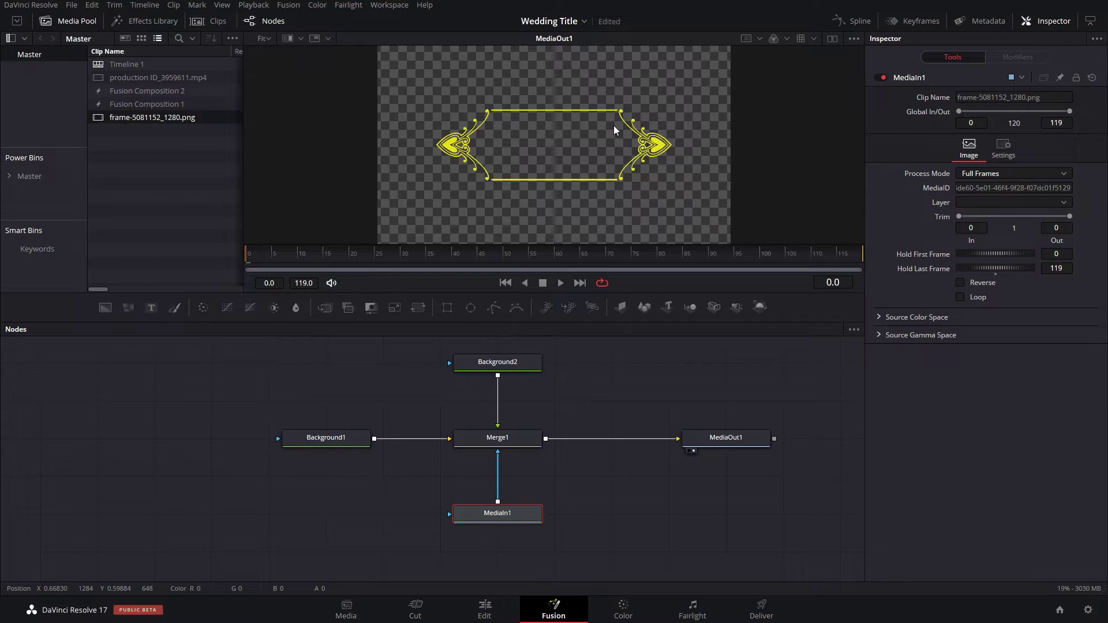
{"action": "left_click", "coordinate": [531, 443]}
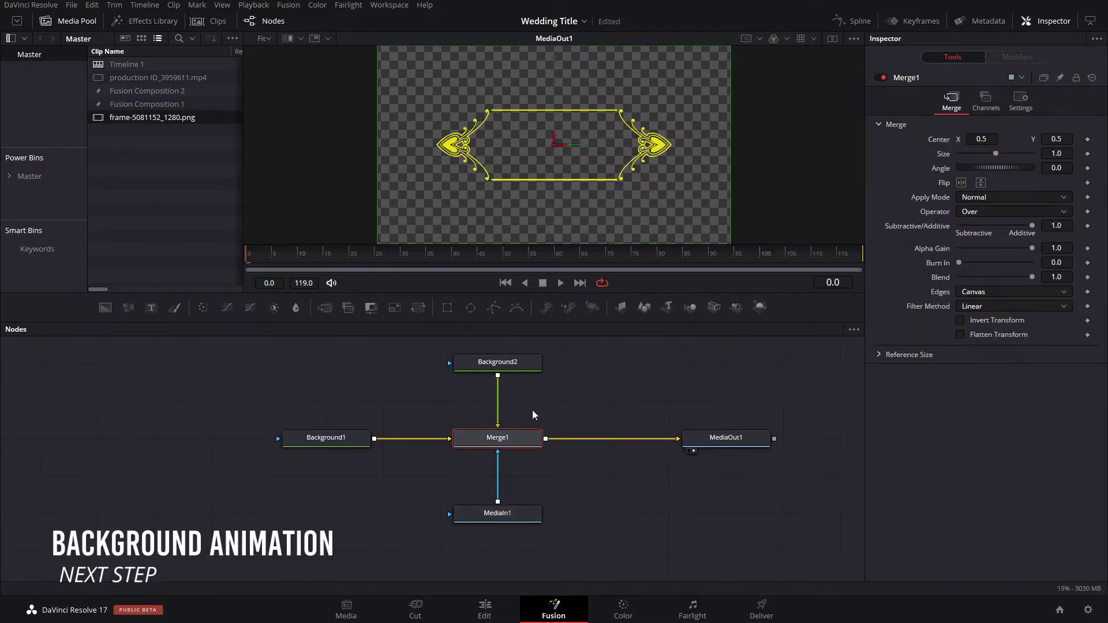
- Add a Rectangle1 mask to Background2 and keyframe its width from 0 to beyond the frame
{"action": "left_click", "coordinate": [526, 366]}
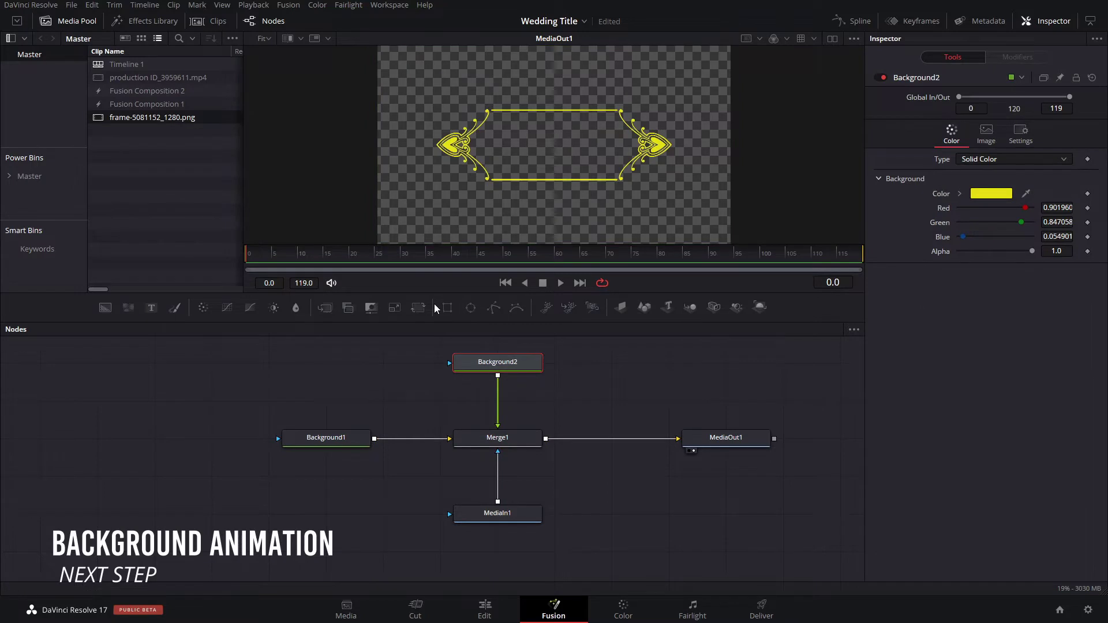
{"action": "left_click", "coordinate": [447, 308]}
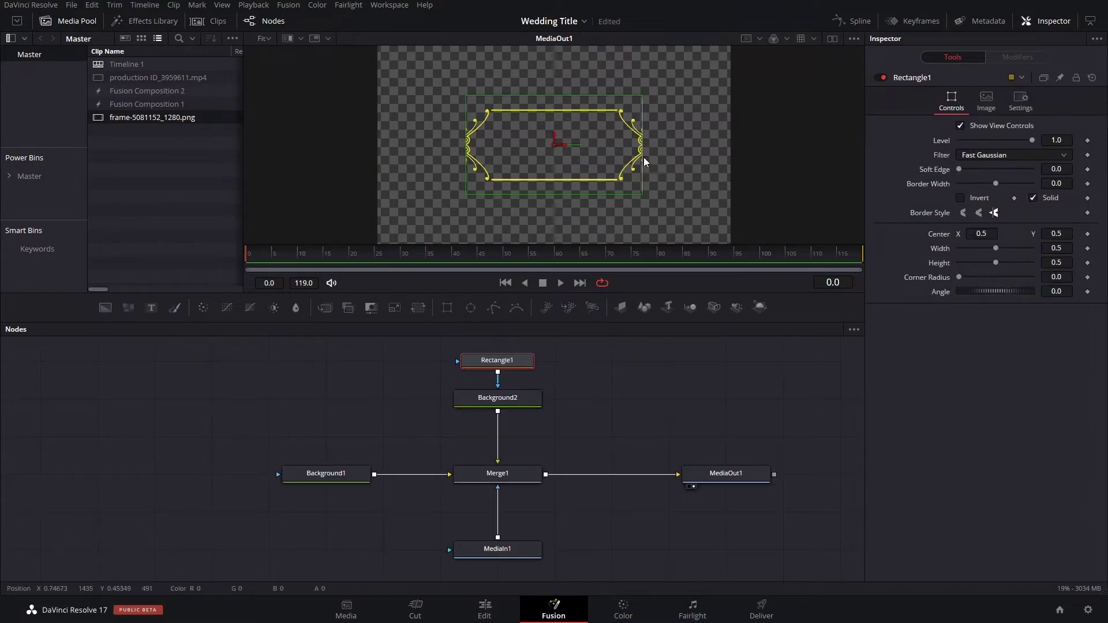
{"action": "left_click_drag", "start_coordinate": [643, 157], "coordinate": [559, 153]}
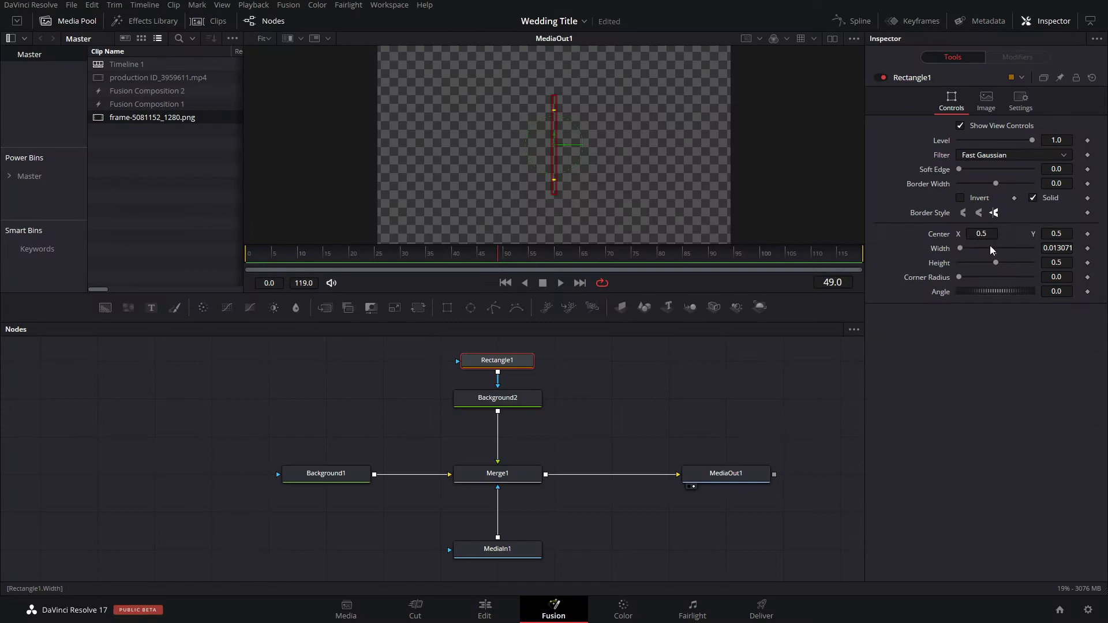
{"action": "left_click_drag", "start_coordinate": [962, 248], "coordinate": [953, 249]}
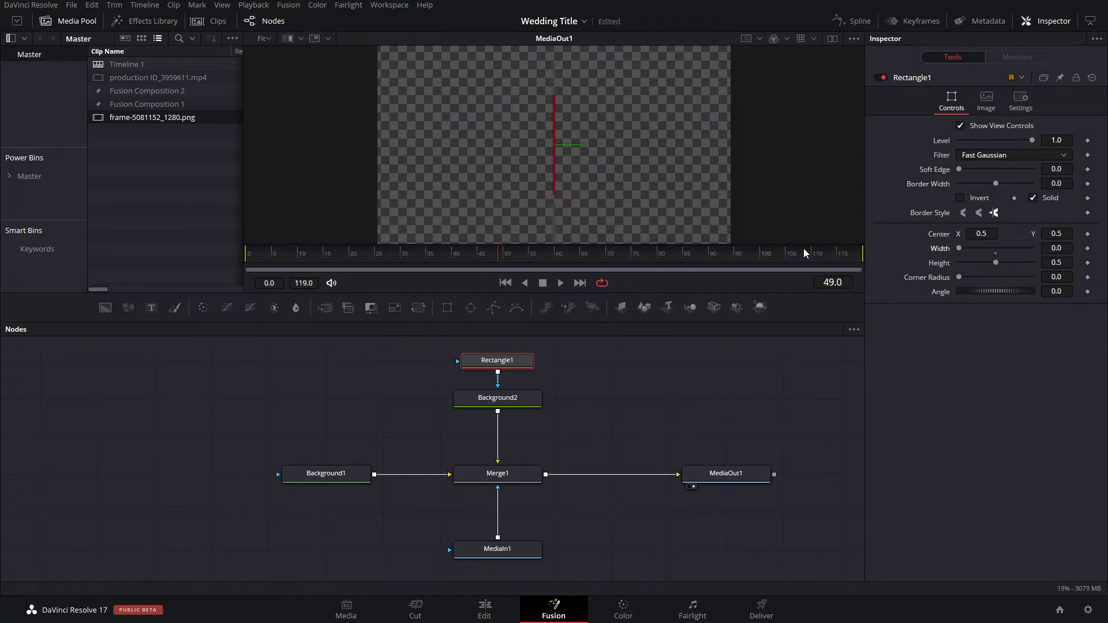
{"action": "left_click", "coordinate": [1089, 249]}
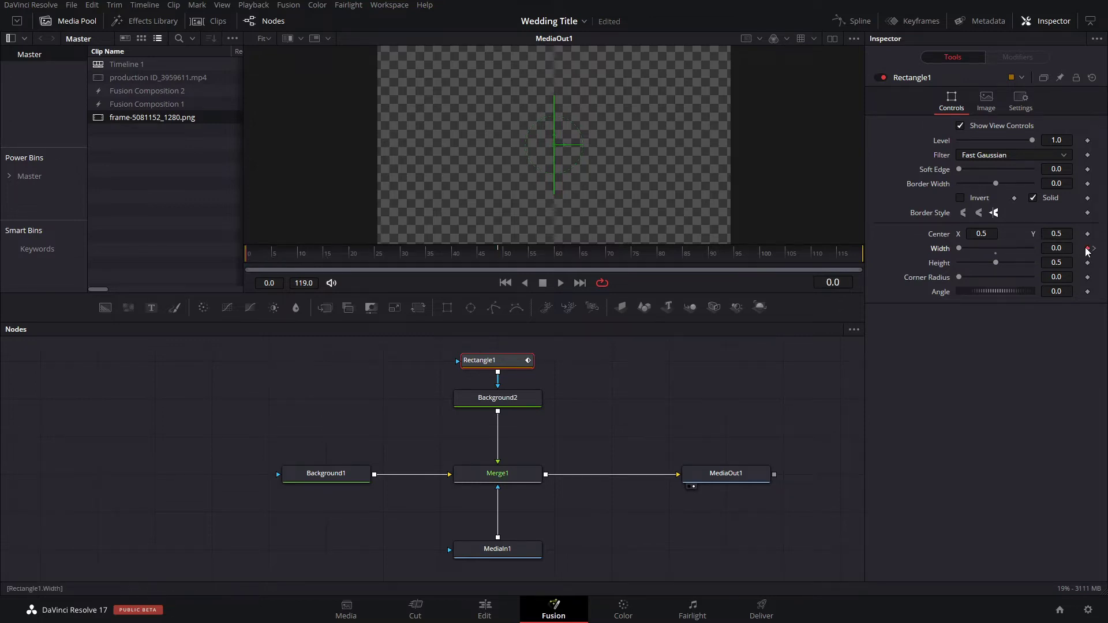
{"action": "left_click", "coordinate": [997, 254]}
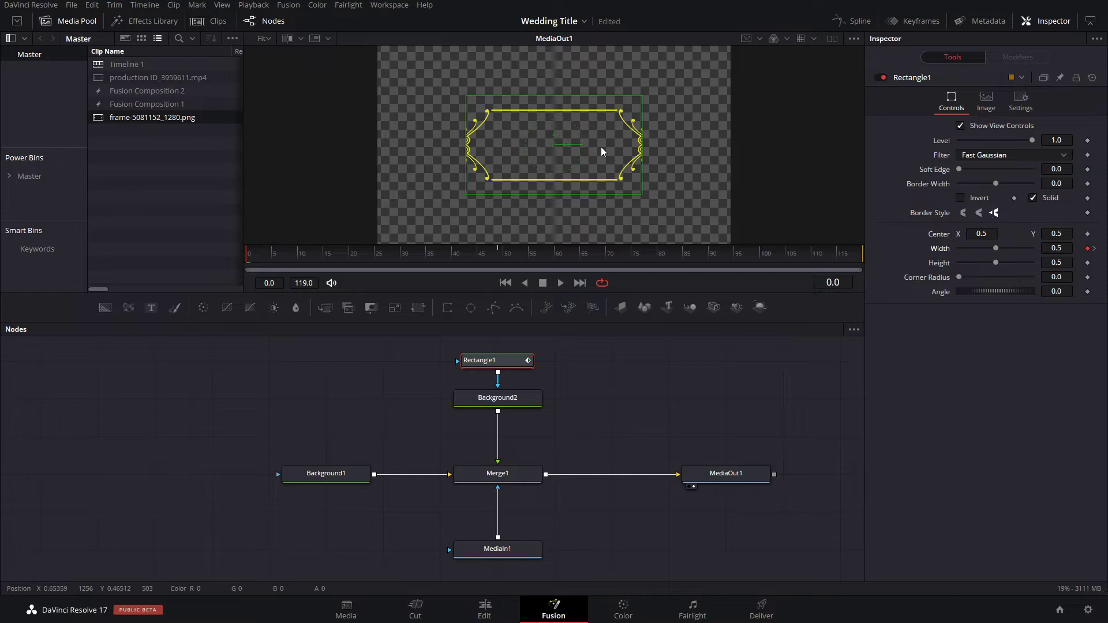
{"action": "left_click_drag", "start_coordinate": [642, 153], "coordinate": [683, 152]}
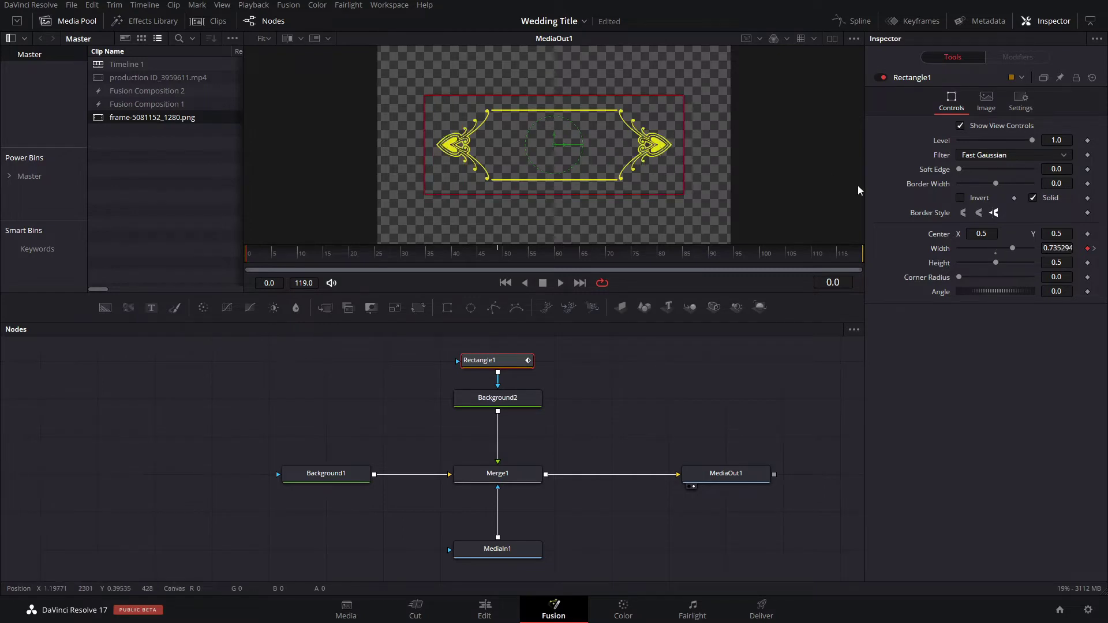
- Invert the rectangle mask and play back the frame reveal
{"action": "left_click", "coordinate": [962, 199]}
{"action": "key", "text": "space"}
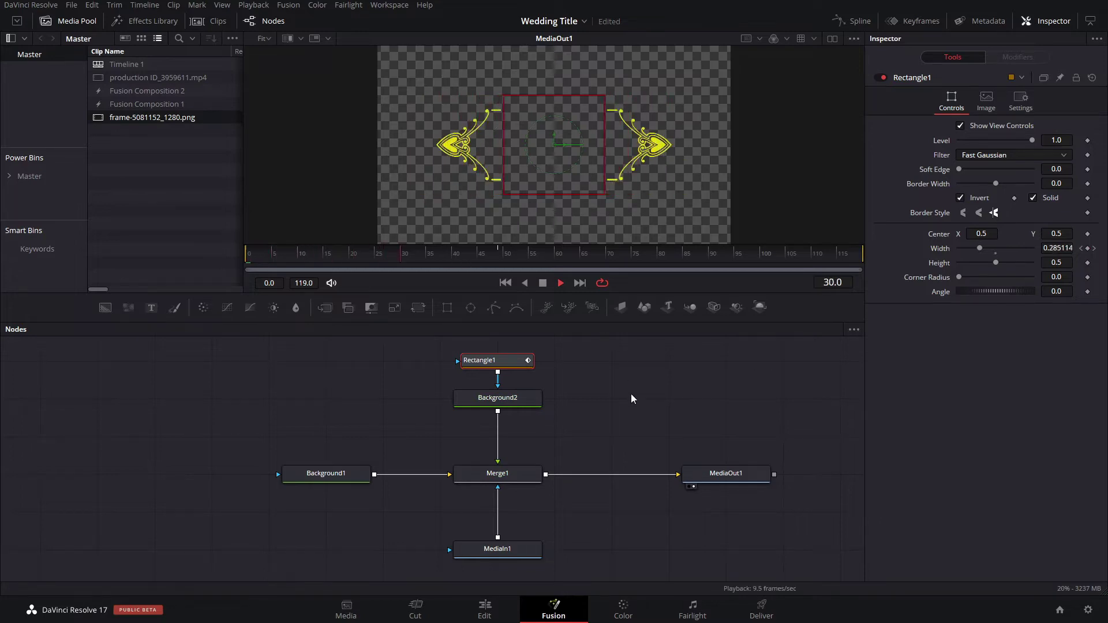
{"action": "key", "text": "space"}
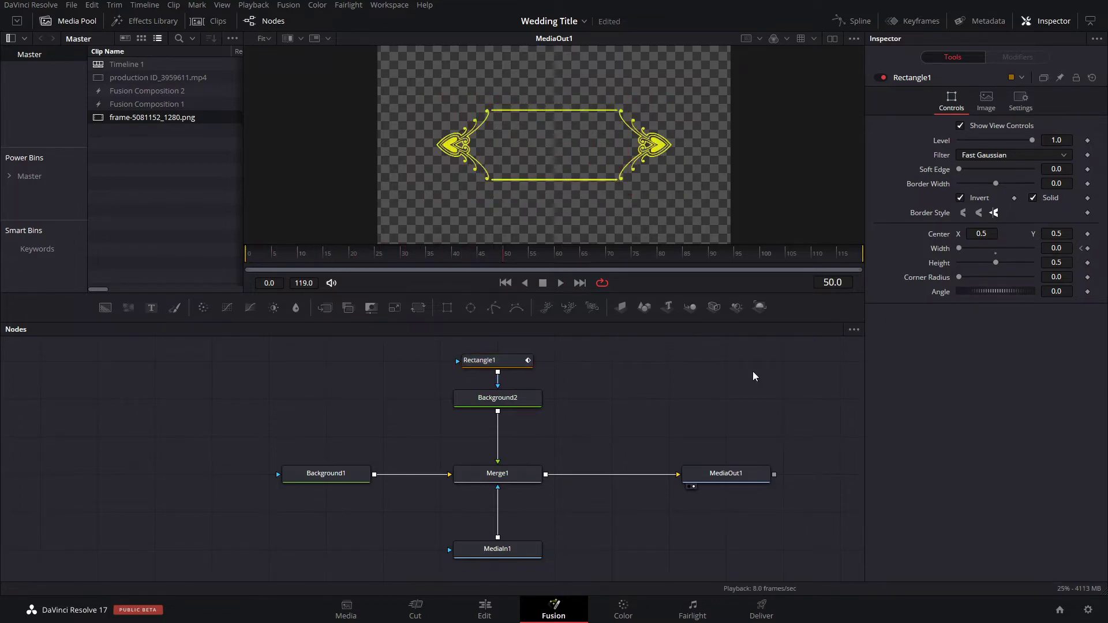
- Enable Motion Blur on Rectangle1 with a lower Shutter Angle
{"action": "left_click", "coordinate": [515, 360]}
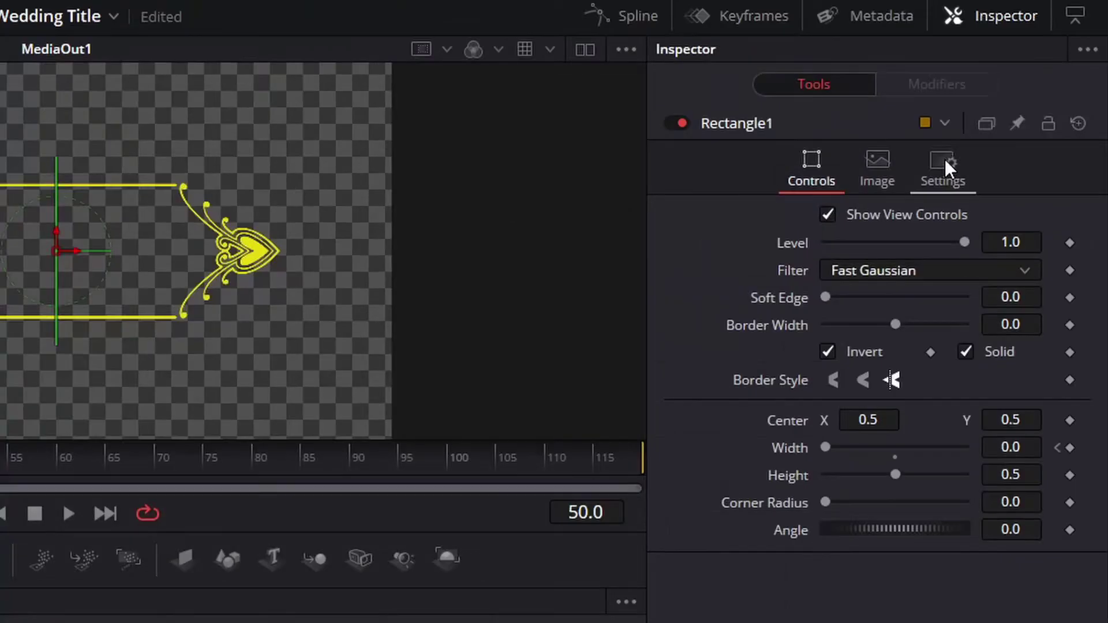
{"action": "left_click", "coordinate": [1021, 100]}
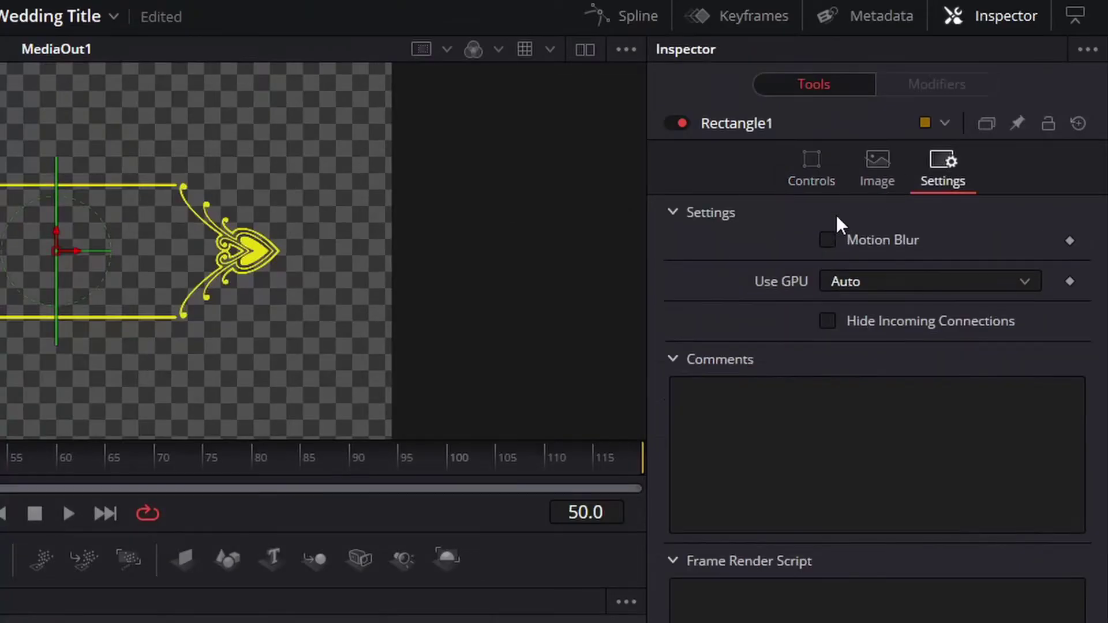
{"action": "left_click", "coordinate": [847, 243]}
{"action": "left_click", "coordinate": [842, 297]}
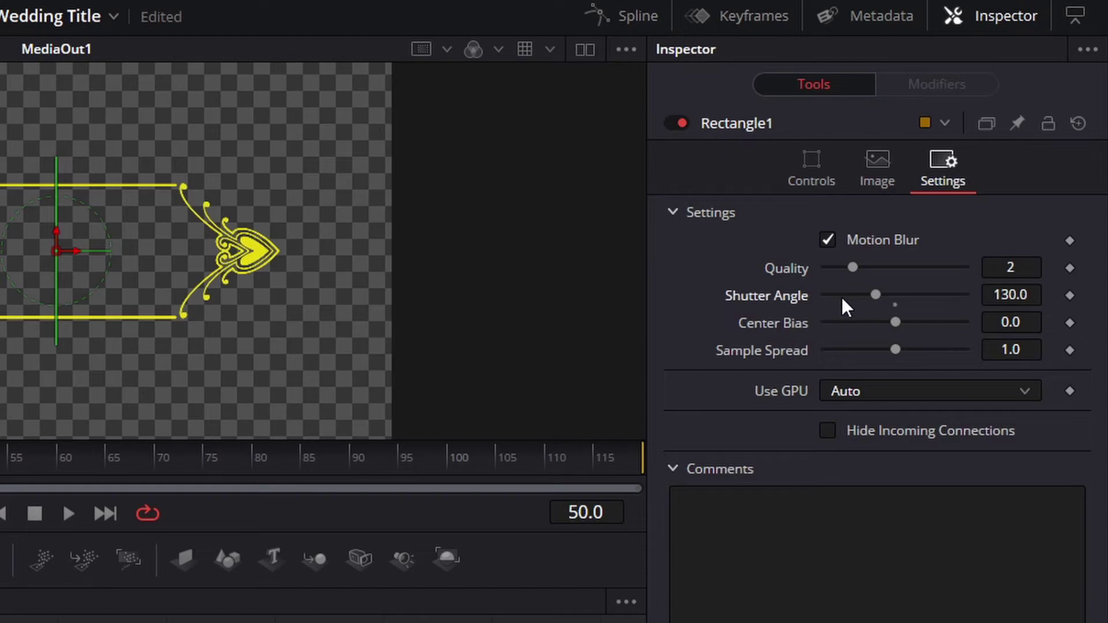
{"action": "left_click", "coordinate": [832, 188]}
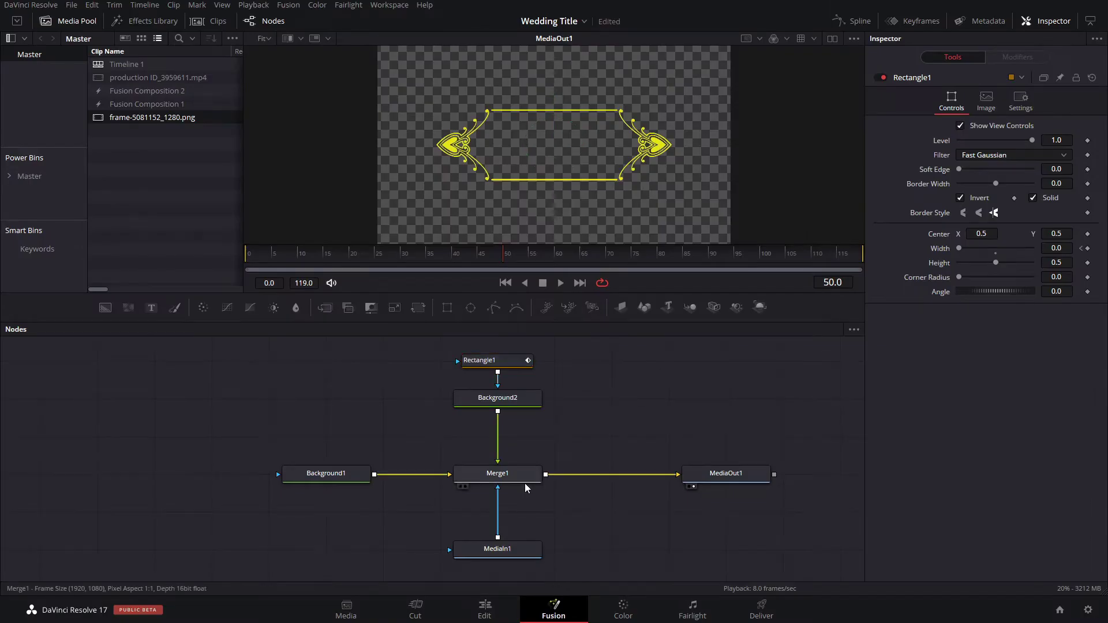
- Add a Text+ node after Merge1 and line up Text1, Merge2 and MediaOut1
{"action": "left_click", "coordinate": [525, 483]}
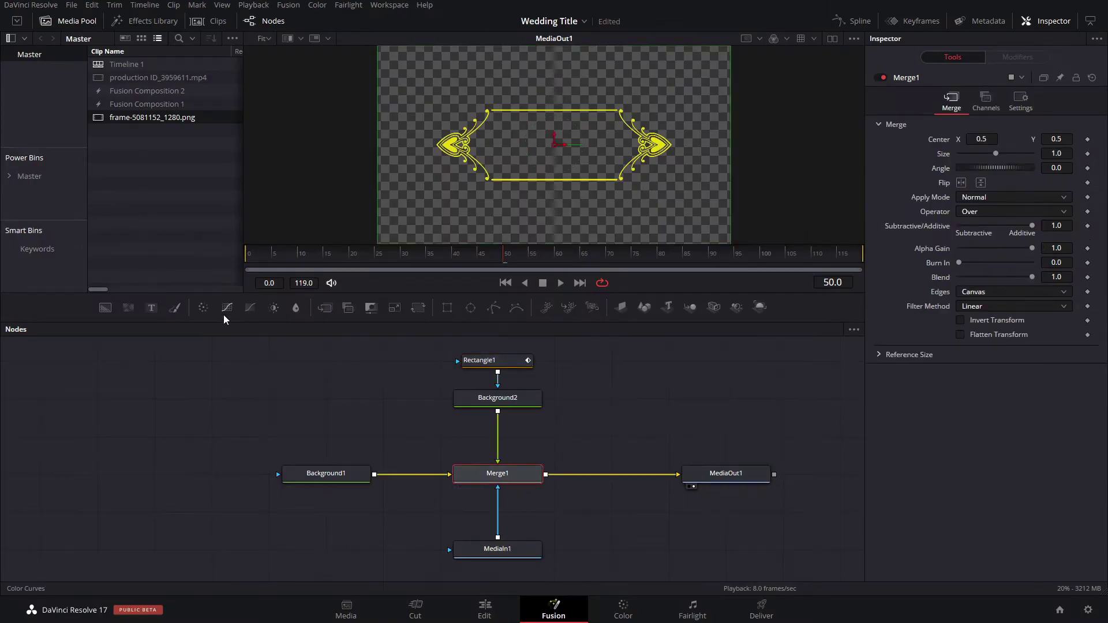
{"action": "left_click", "coordinate": [150, 308]}
{"action": "left_click_drag", "start_coordinate": [508, 522], "coordinate": [650, 417]}
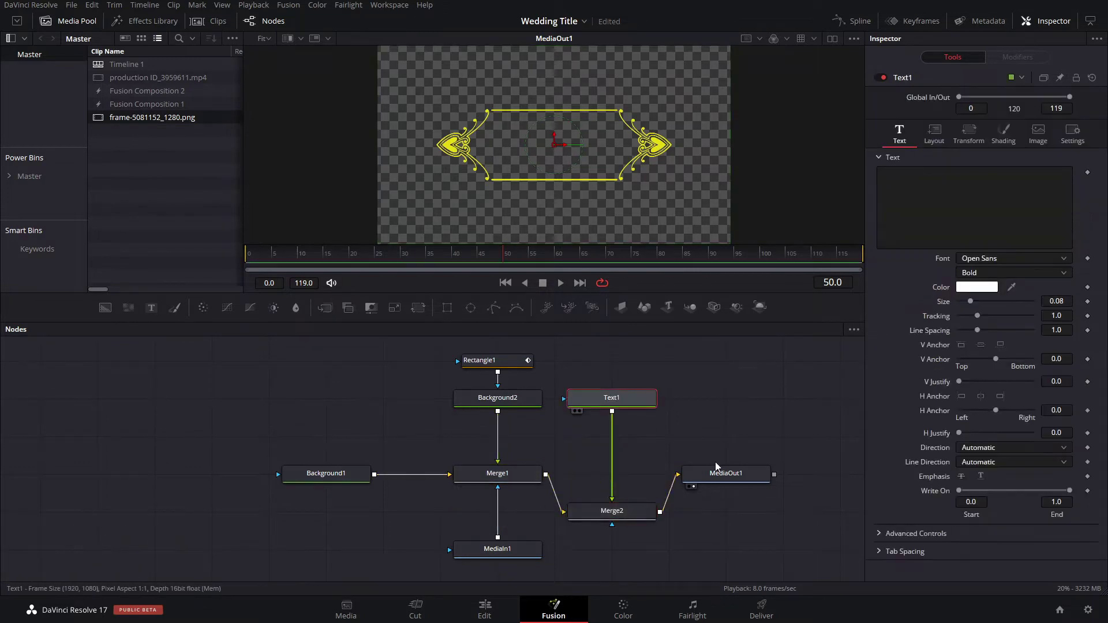
{"action": "left_click_drag", "start_coordinate": [716, 468], "coordinate": [773, 469]}
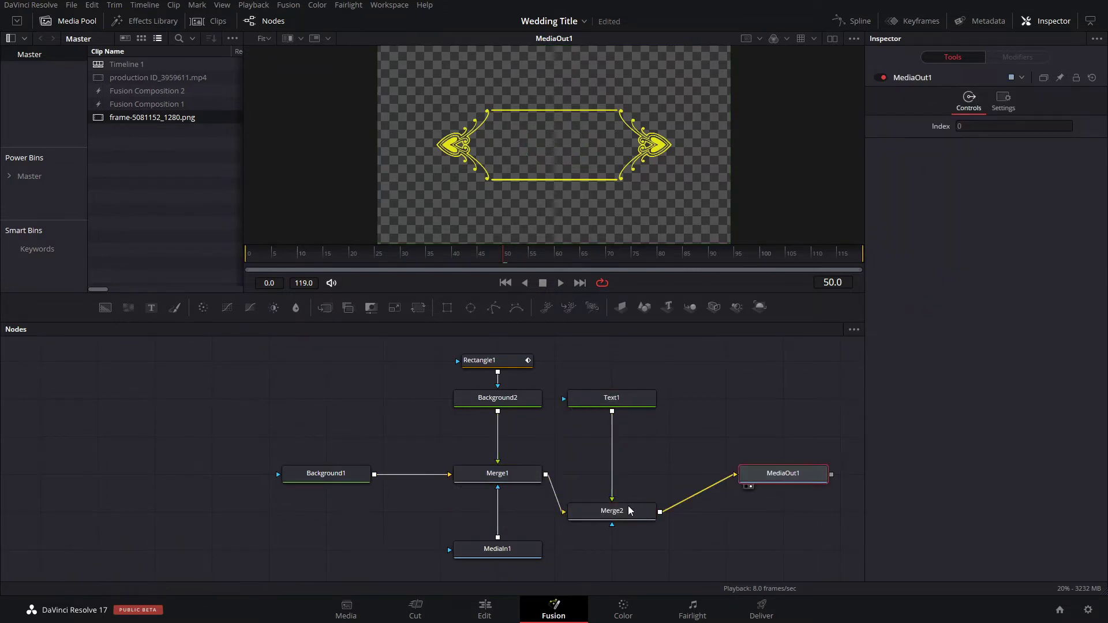
{"action": "left_click_drag", "start_coordinate": [628, 506], "coordinate": [685, 468]}
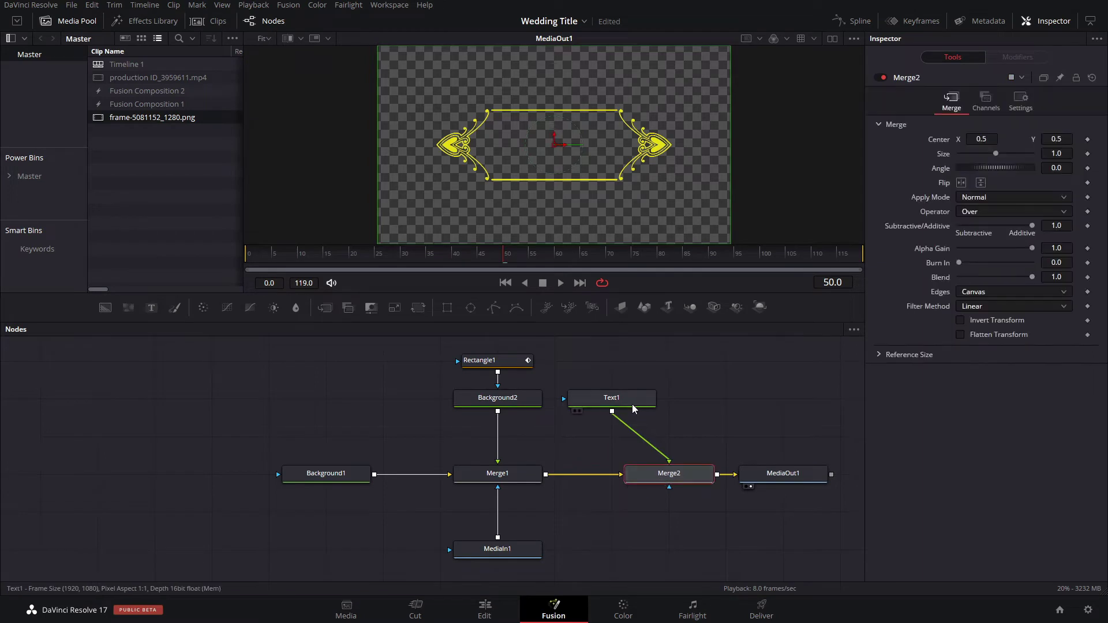
{"action": "left_click_drag", "start_coordinate": [633, 405], "coordinate": [689, 404]}
- Type 'B & P' in Monotype Corsiva, enlarge it and centre it in the frame
{"action": "left_click", "coordinate": [993, 207]}
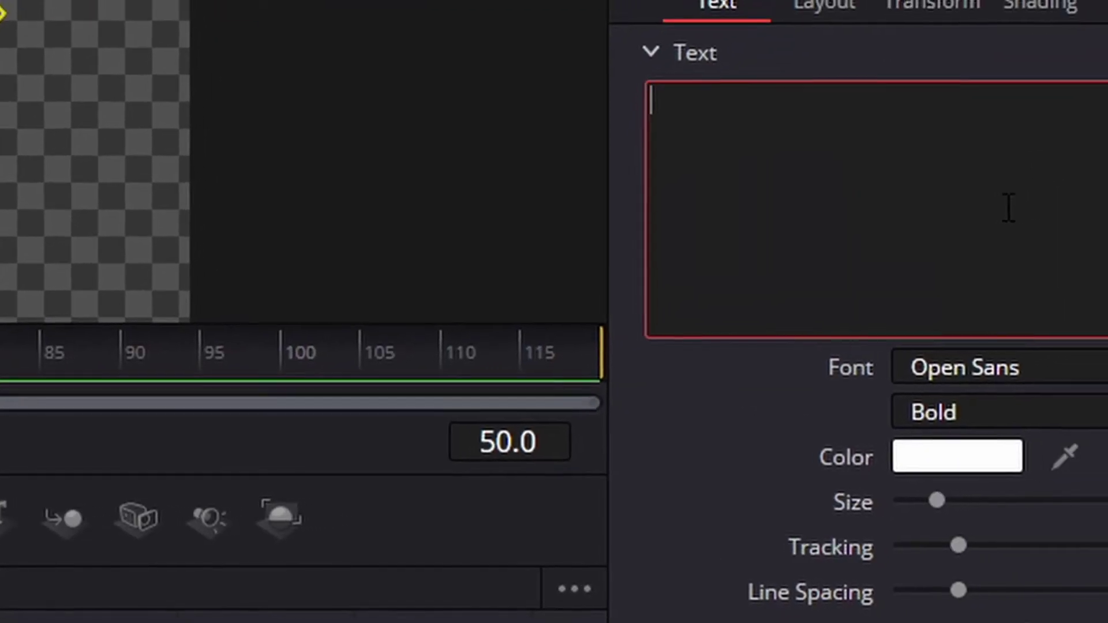
{"action": "type", "text": "B"}
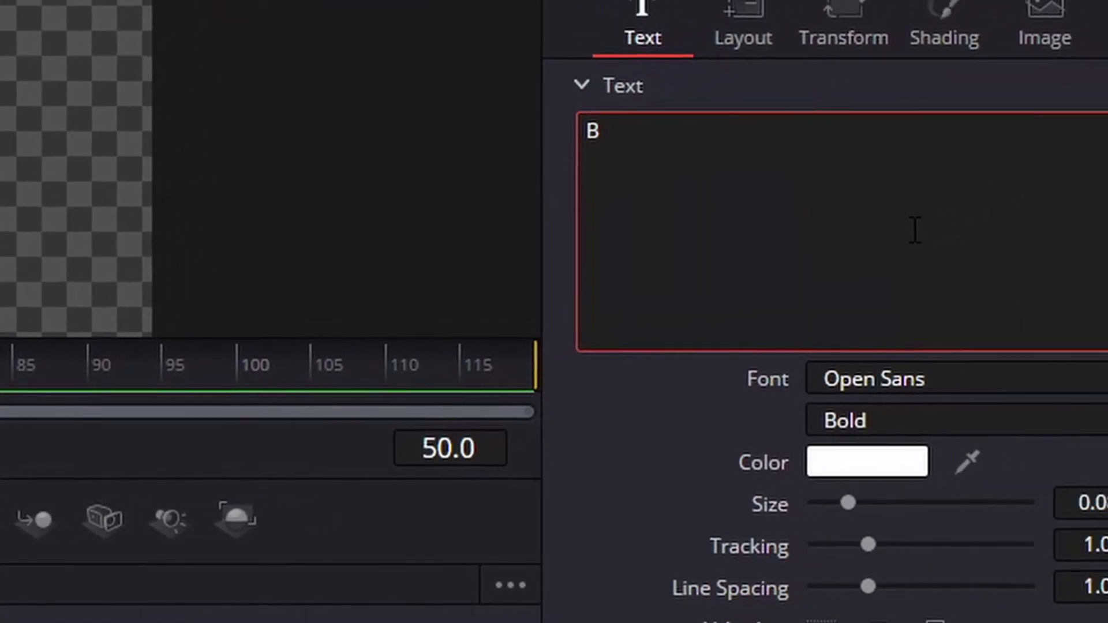
{"action": "type", "text": " & "}
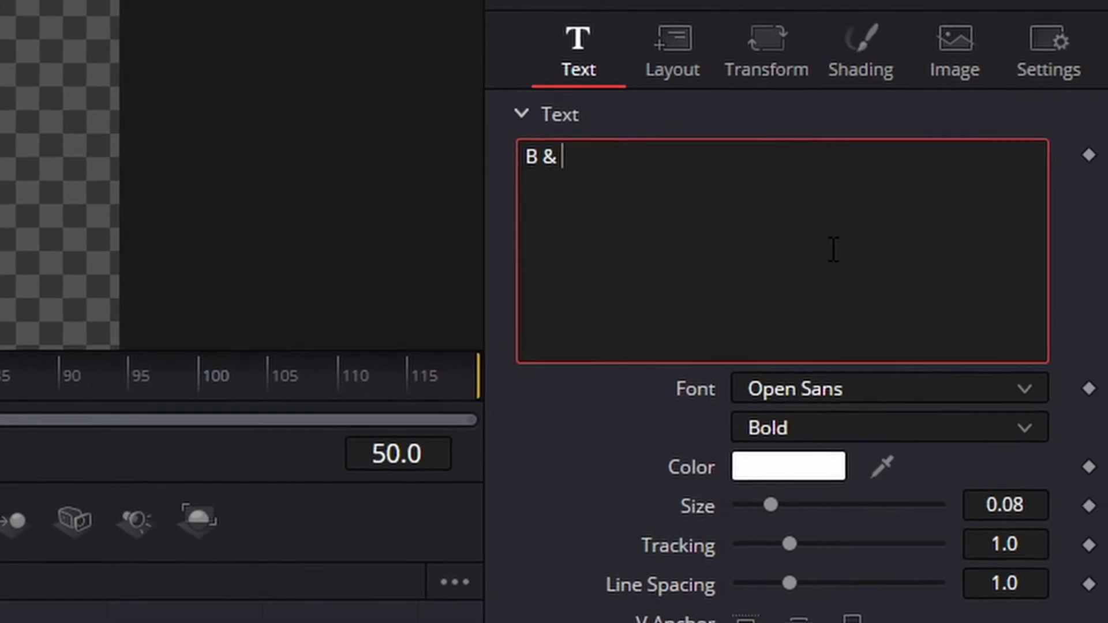
{"action": "type", "text": "P"}
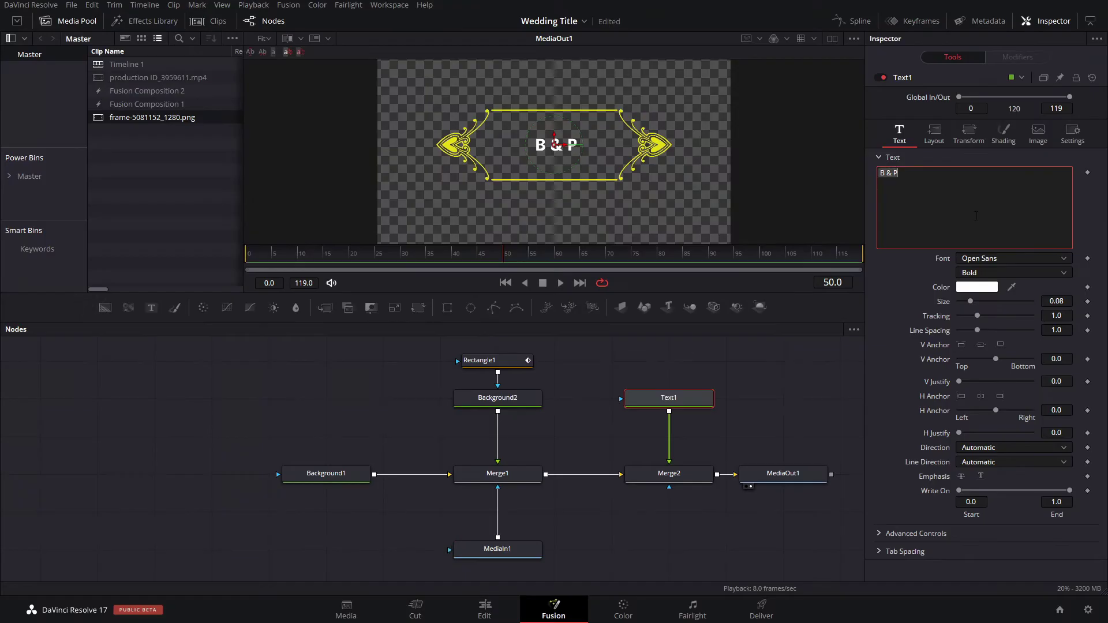
{"action": "left_click_drag", "start_coordinate": [1042, 305], "coordinate": [1052, 304]}
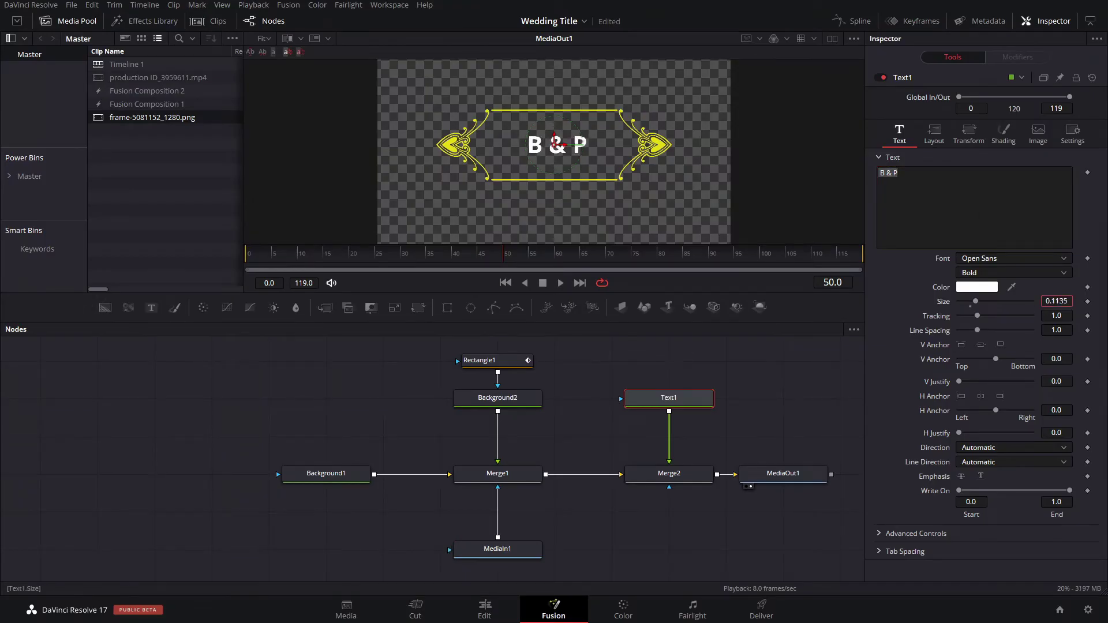
{"action": "left_click", "coordinate": [1014, 260]}
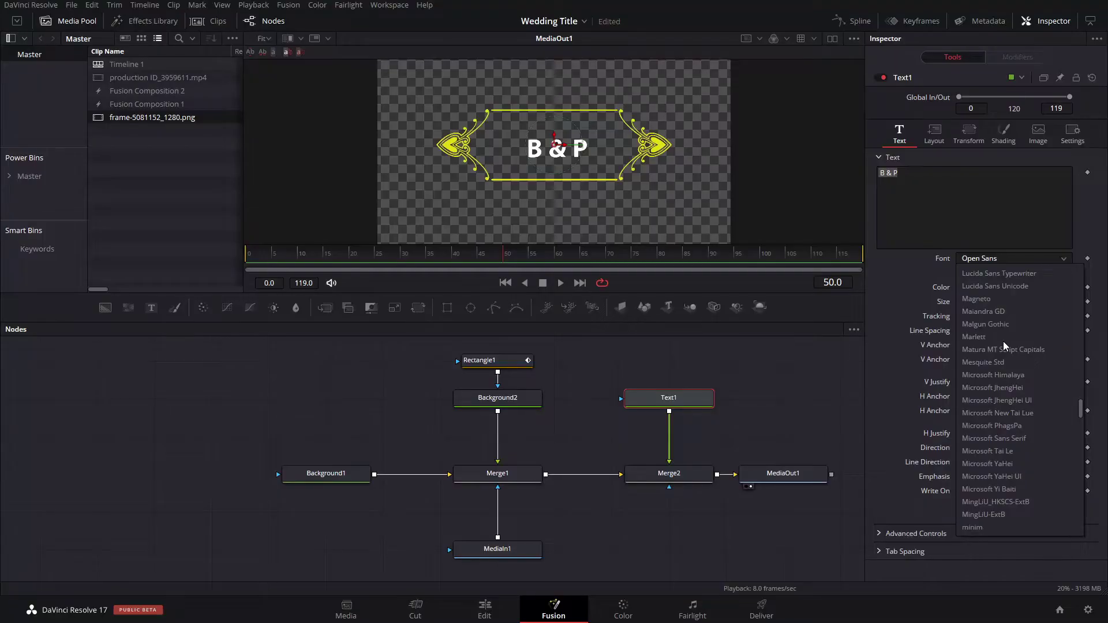
{"action": "scroll", "coordinate": [1004, 342], "scroll_direction": "up", "scroll_amount": 10}
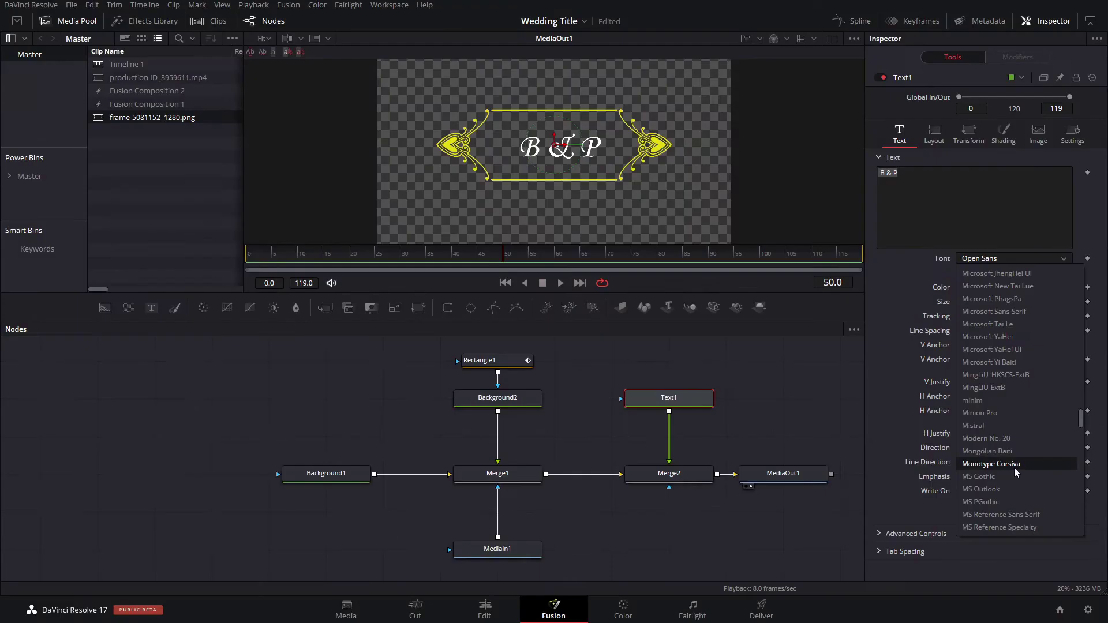
{"action": "left_click", "coordinate": [949, 498]}
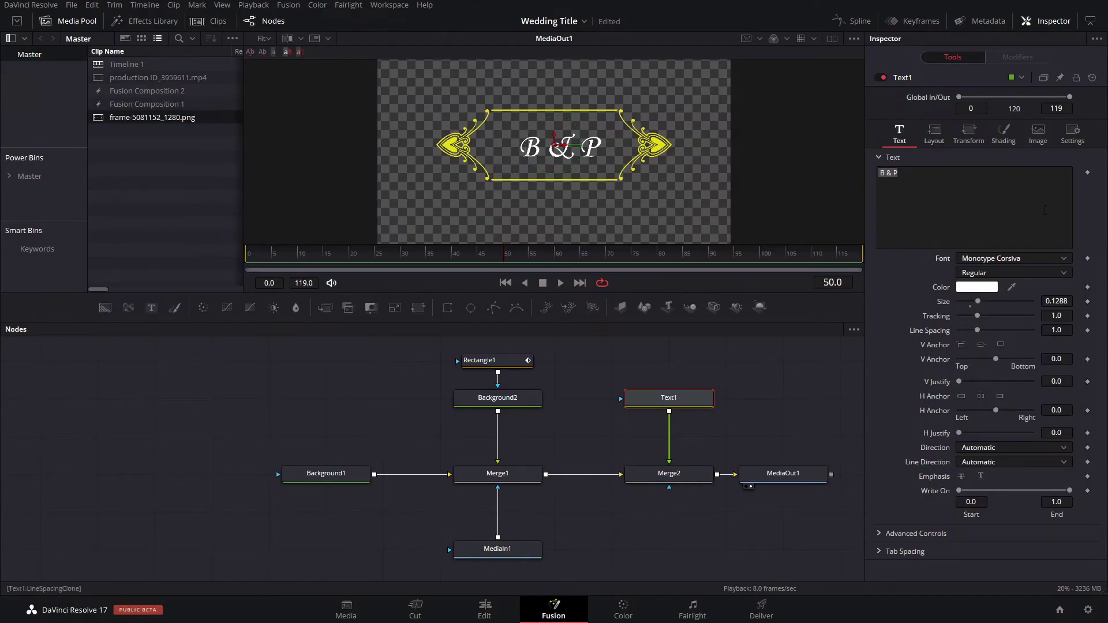
{"action": "left_click_drag", "start_coordinate": [978, 301], "coordinate": [982, 301]}
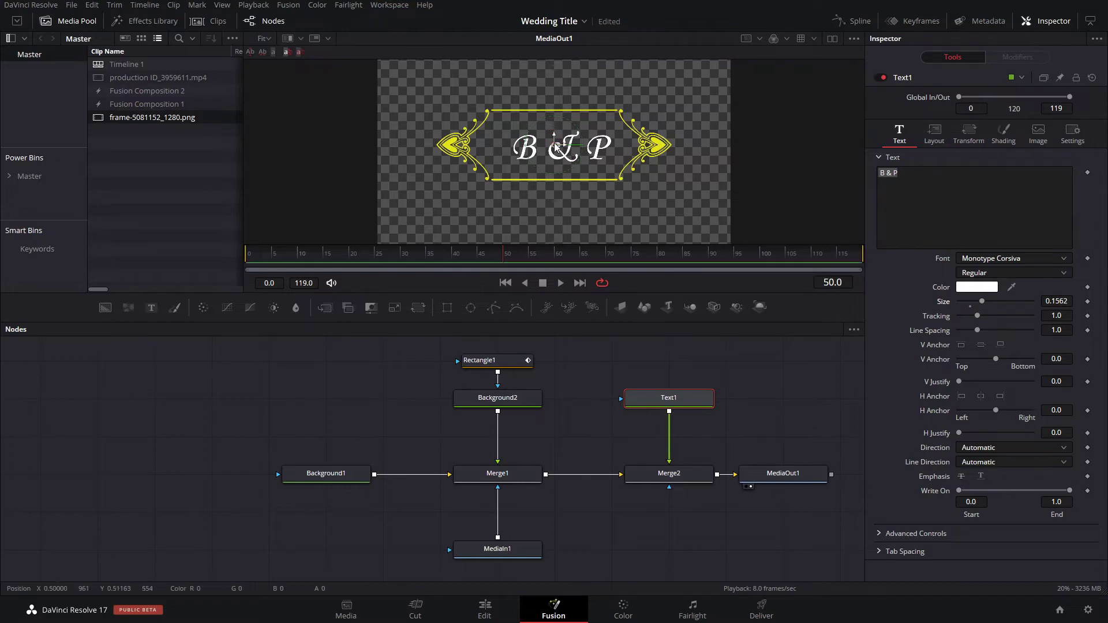
{"action": "left_click_drag", "start_coordinate": [556, 146], "coordinate": [549, 144]}
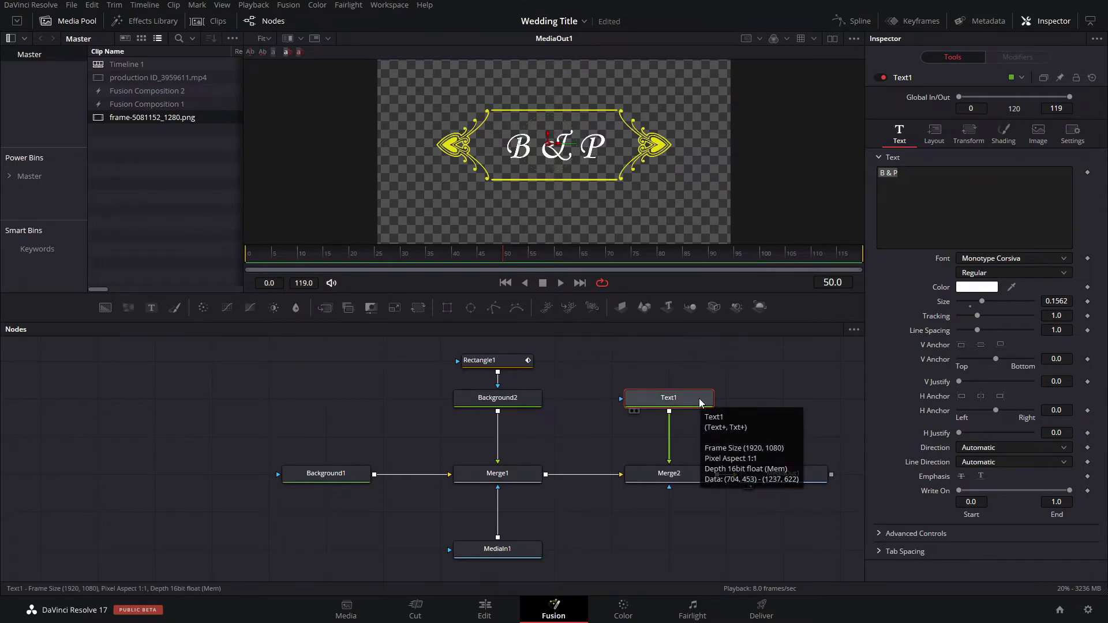
- Keyframe Text1 Opacity at 1.0 on frame 48 and 0 on frame 0, then preview
{"action": "left_click", "coordinate": [1005, 134]}
{"action": "left_click", "coordinate": [493, 254]}
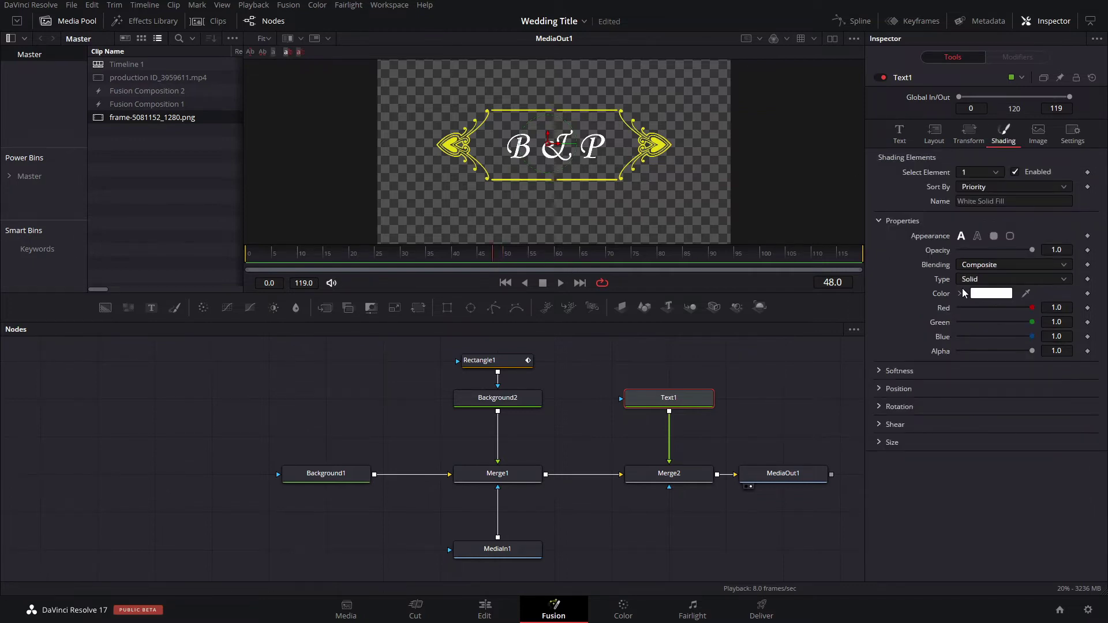
{"action": "left_click", "coordinate": [1088, 252]}
{"action": "left_click_drag", "start_coordinate": [252, 263], "coordinate": [245, 262]}
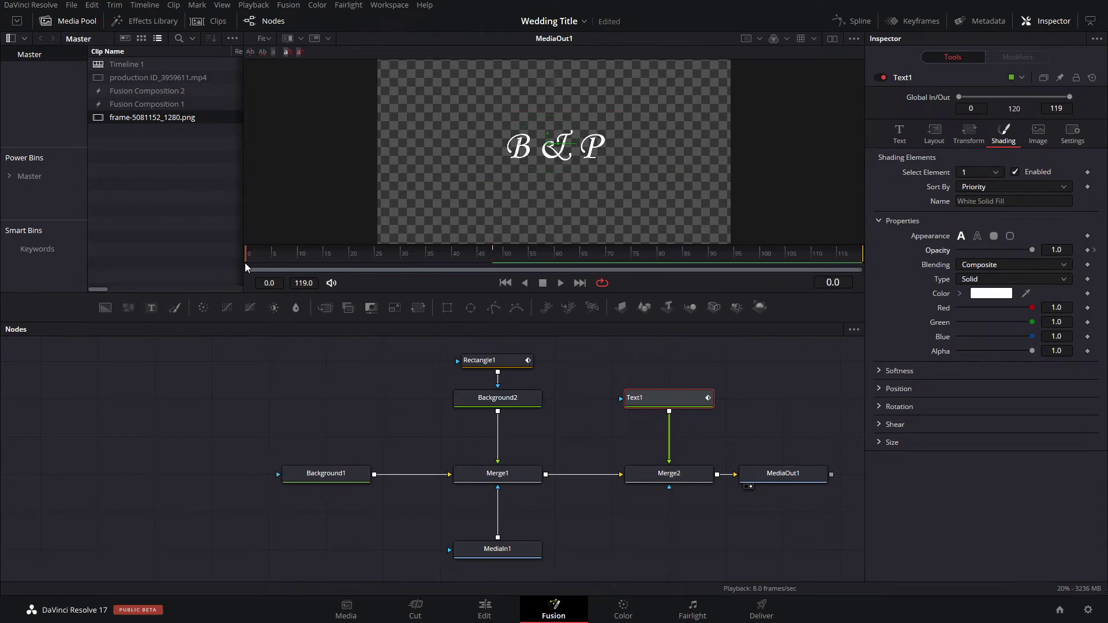
{"action": "left_click_drag", "start_coordinate": [1032, 250], "coordinate": [924, 236]}
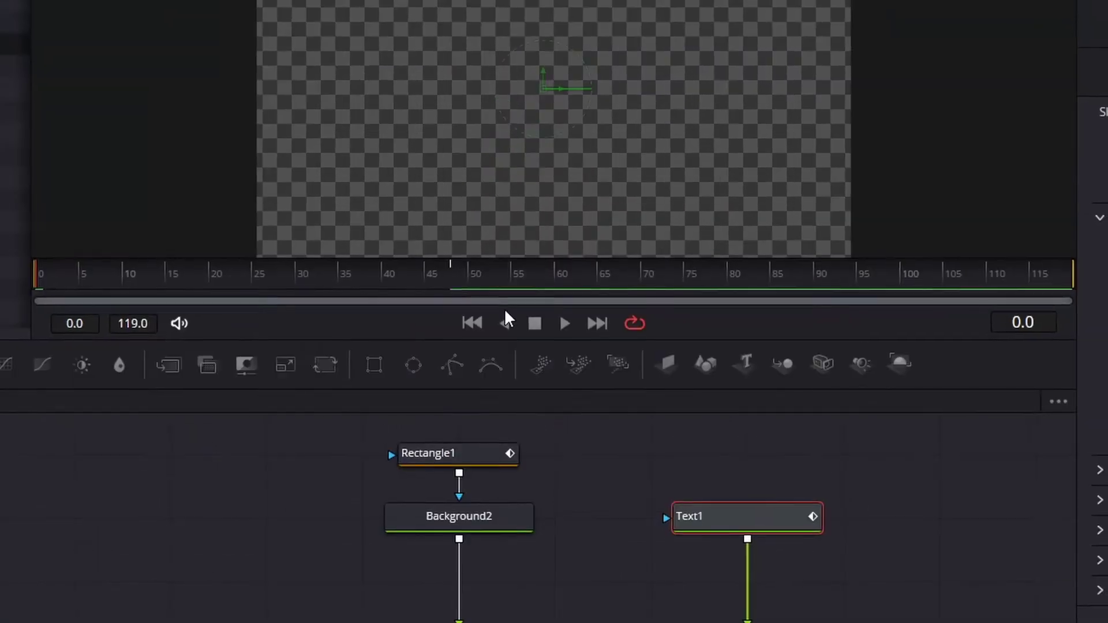
{"action": "key", "text": "space"}
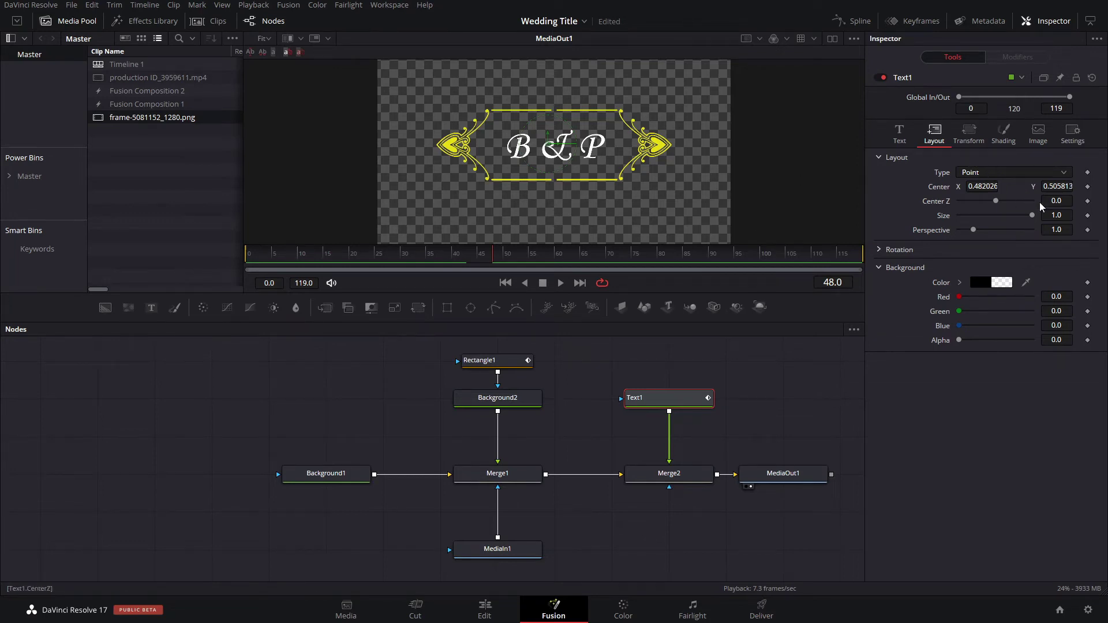
- Keyframe Text1's Size at 1.0 on frame 48 and return near frame 0
{"action": "left_click", "coordinate": [1088, 216]}
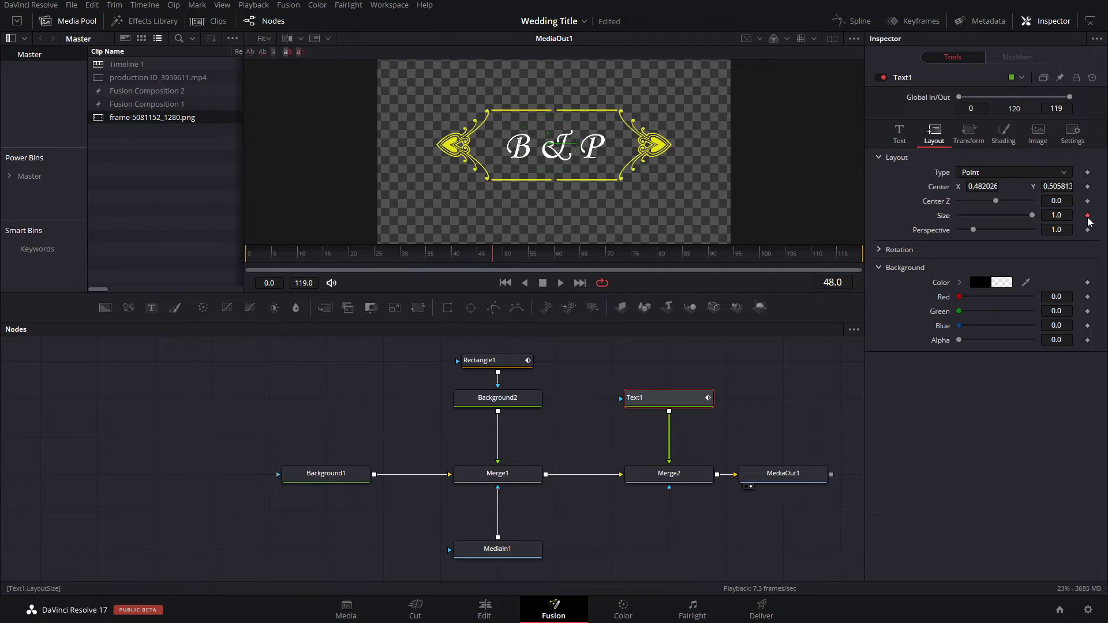
{"action": "left_click", "coordinate": [260, 262]}
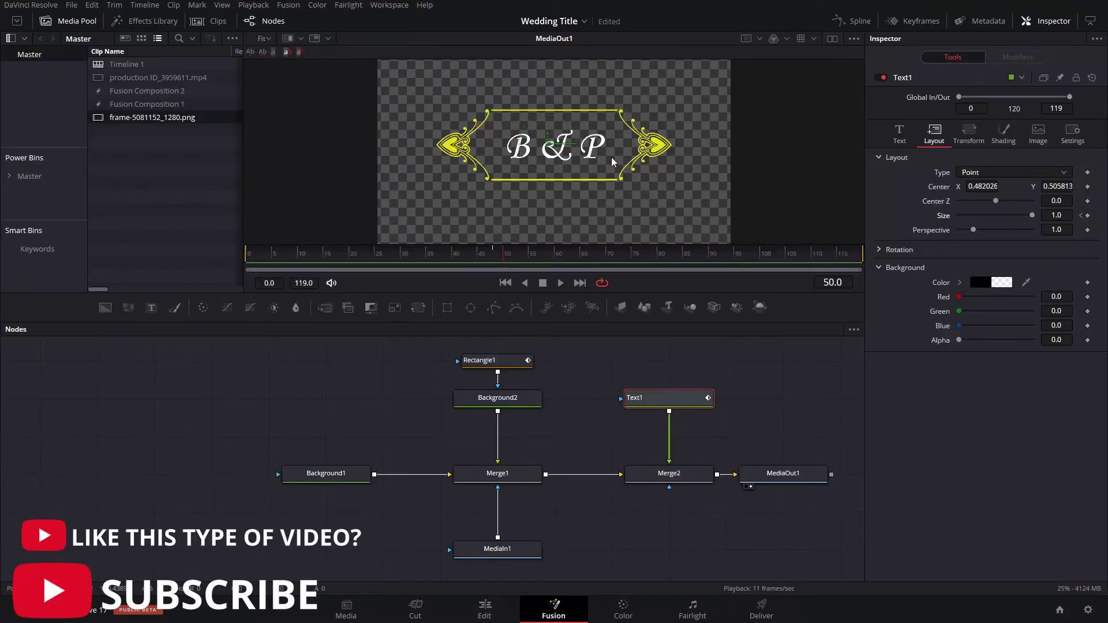
- Show the Text1 Size/Opacity and Rectangle1 Width curves in the Spline editor
{"action": "left_click", "coordinate": [478, 361], "text": "ctrl"}
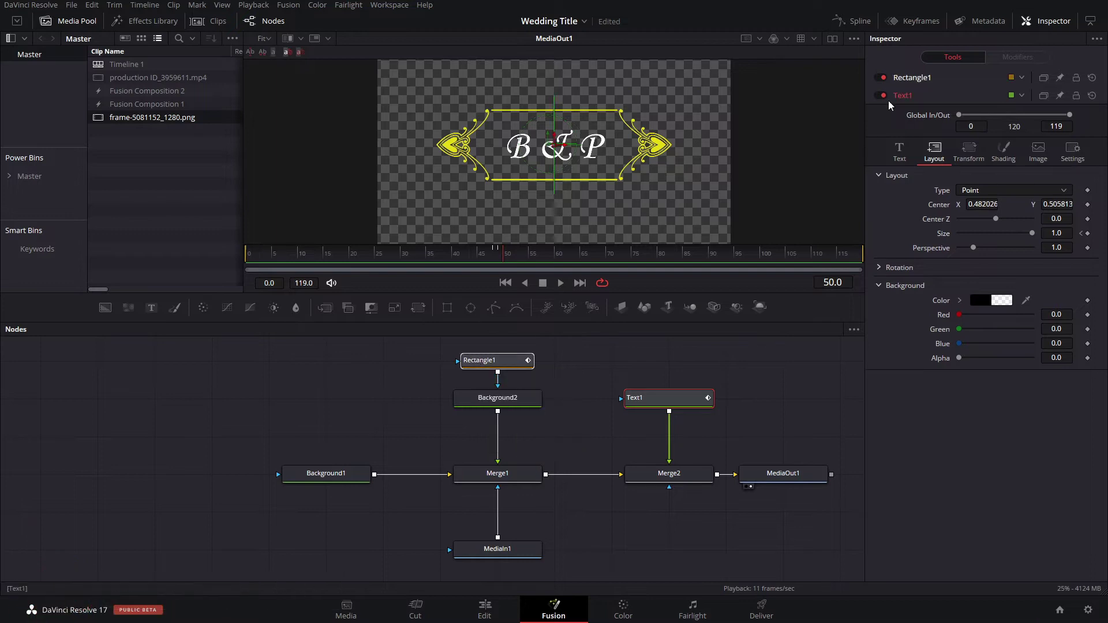
{"action": "left_click", "coordinate": [859, 22]}
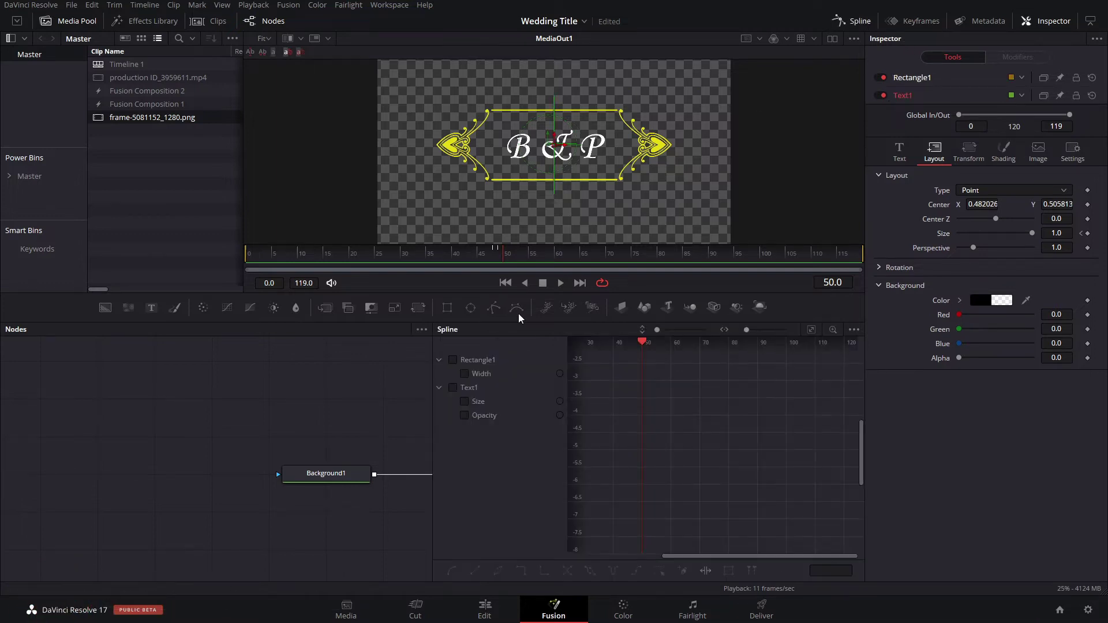
{"action": "left_click", "coordinate": [479, 360]}
{"action": "left_click", "coordinate": [453, 388]}
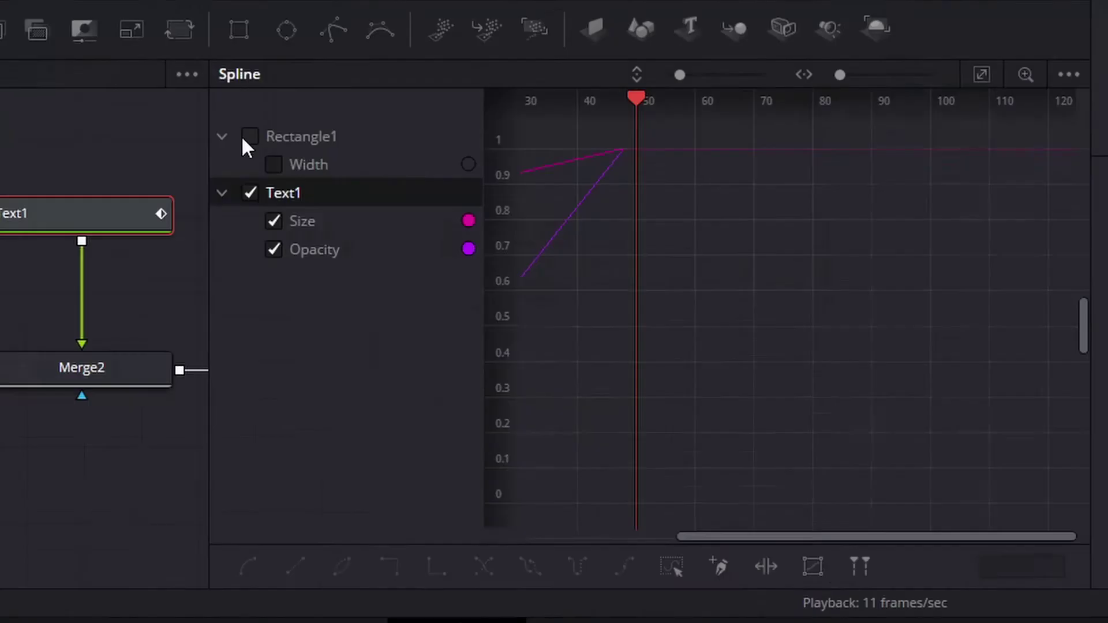
{"action": "left_click", "coordinate": [454, 360]}
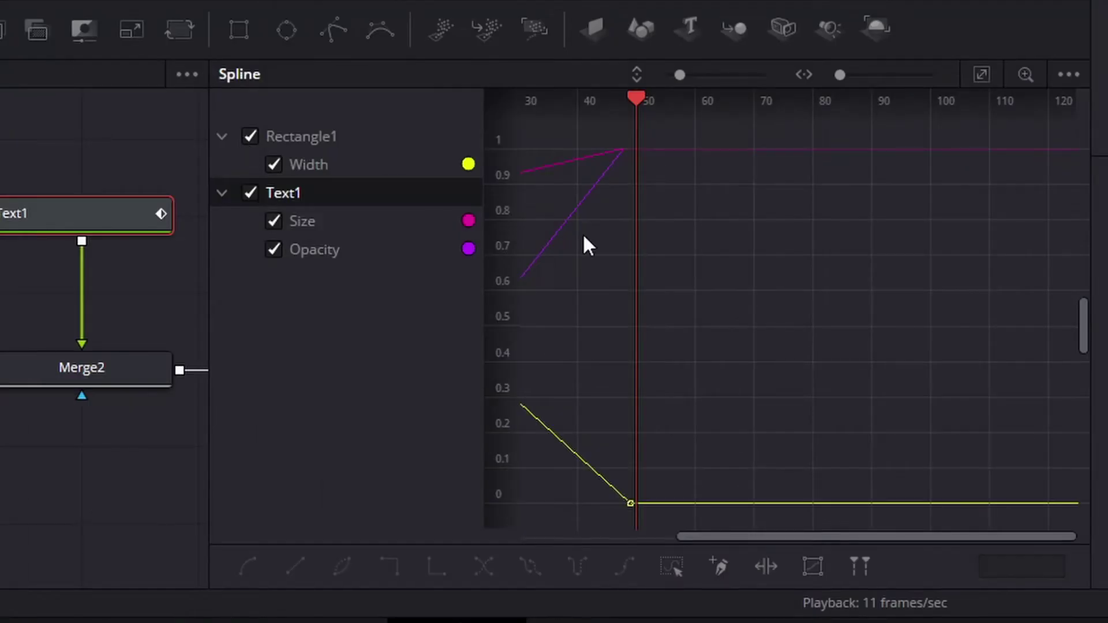
{"action": "scroll", "coordinate": [634, 418], "scroll_direction": "left", "scroll_amount": 3}
{"action": "scroll", "coordinate": [618, 250], "scroll_direction": "down", "scroll_amount": 5}
- Flatten all keyframes and set Ease In to 41.3 and Ease Out to 40.8
{"action": "right_click", "coordinate": [618, 250]}
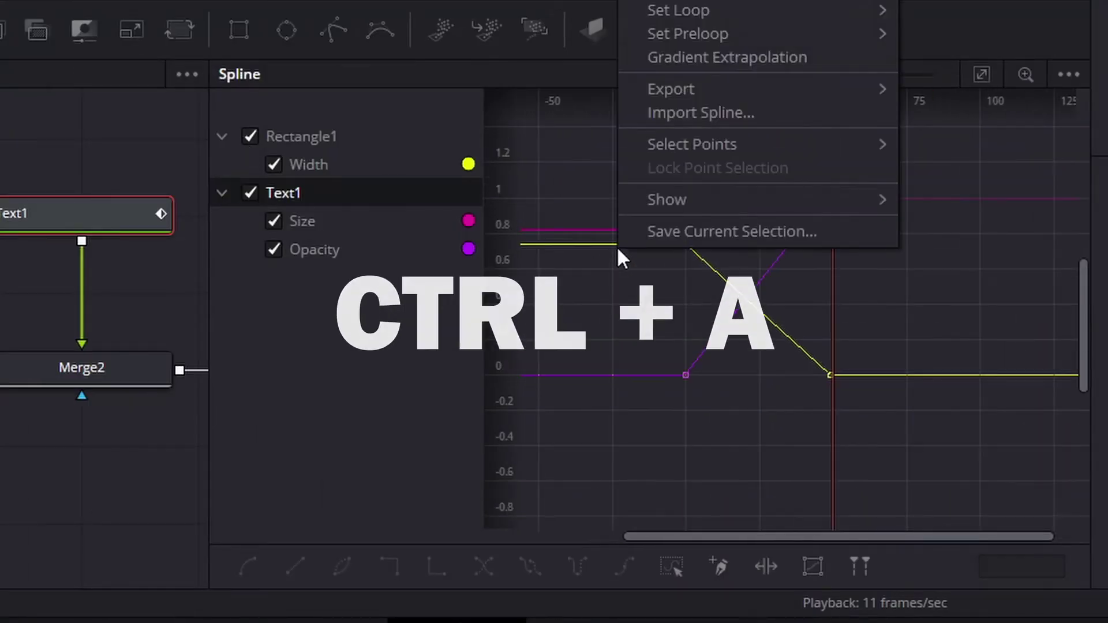
{"action": "key", "text": "Escape"}
{"action": "key", "text": "f"}
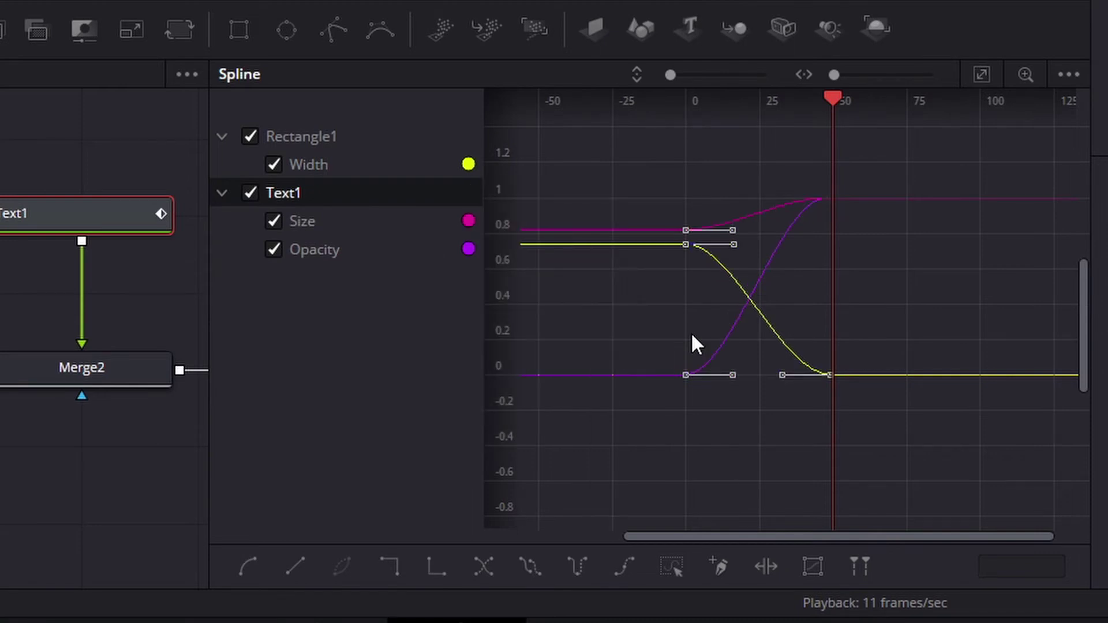
{"action": "key", "text": "t"}
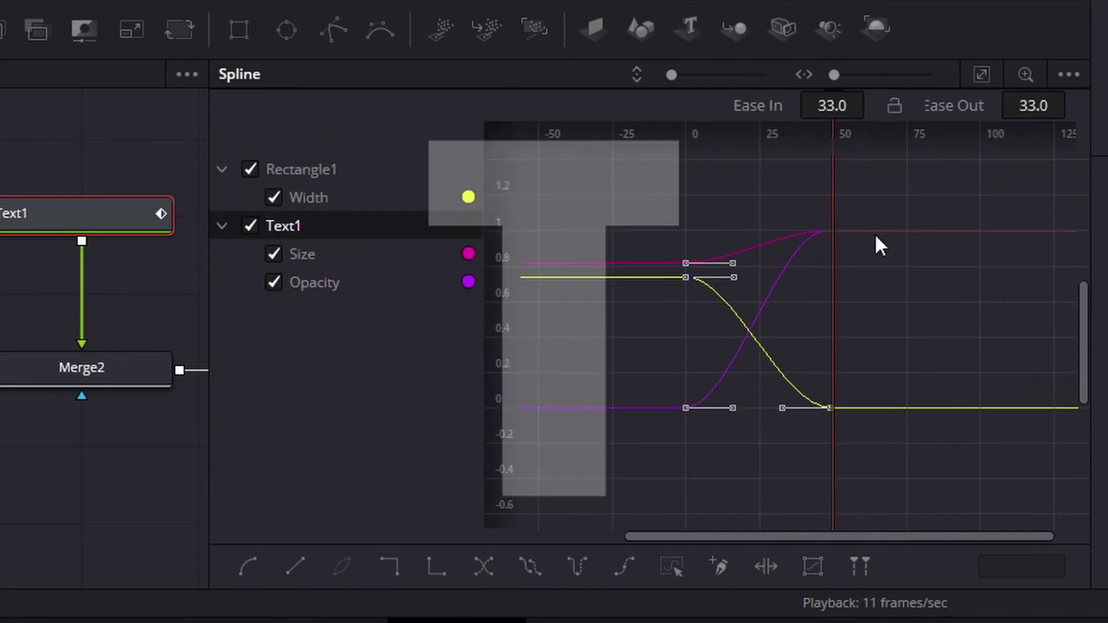
{"action": "left_click_drag", "start_coordinate": [766, 108], "coordinate": [808, 109]}
{"action": "left_click_drag", "start_coordinate": [935, 103], "coordinate": [935, 103]}
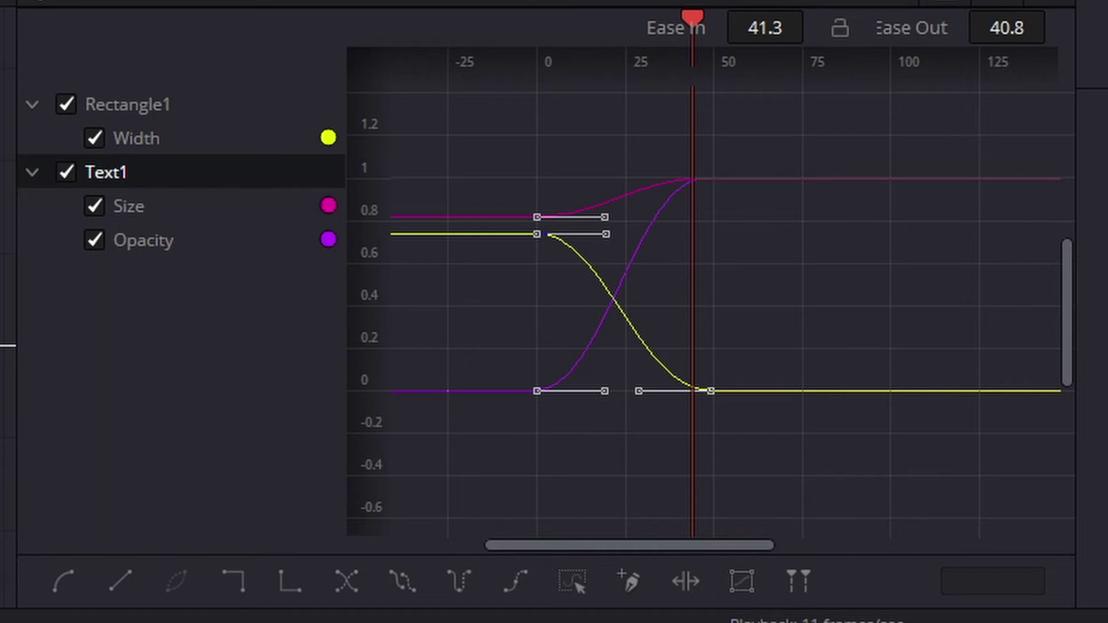
- Copy all the intro keyframes further along in time
{"action": "left_click_drag", "start_coordinate": [811, 118], "coordinate": [446, 396]}
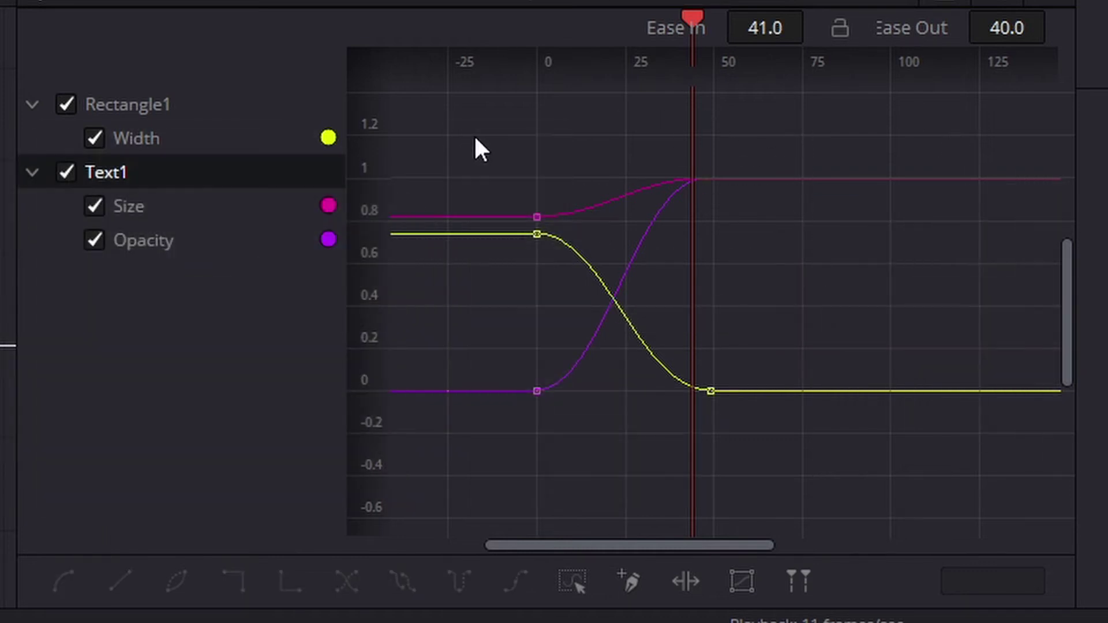
{"action": "key", "text": "ctrl+a"}
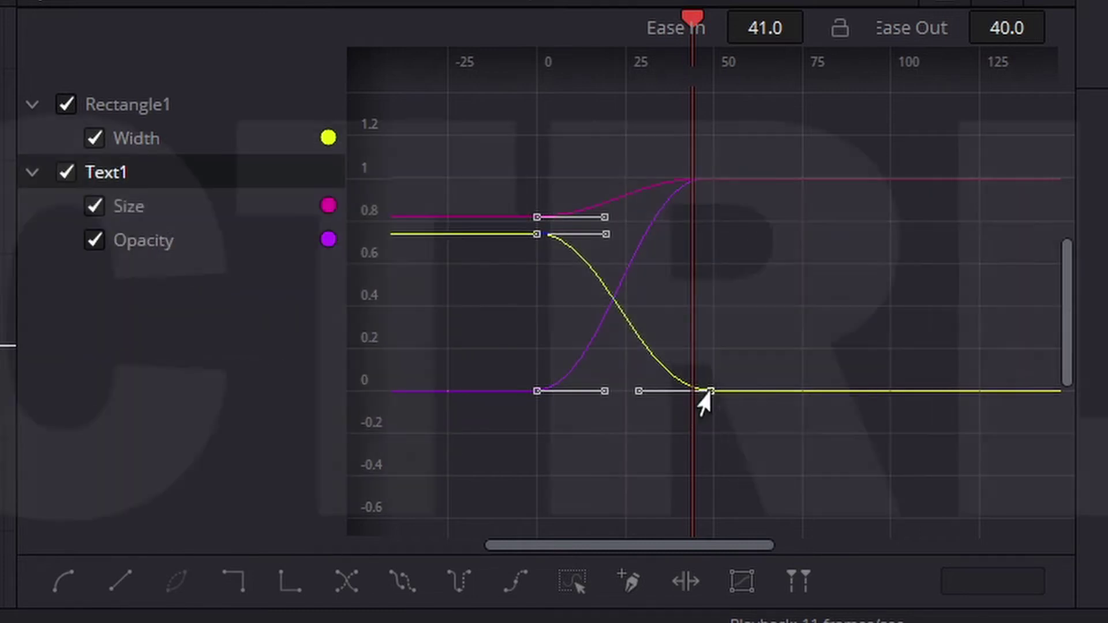
{"action": "left_click_drag", "start_coordinate": [709, 391], "coordinate": [1007, 379]}
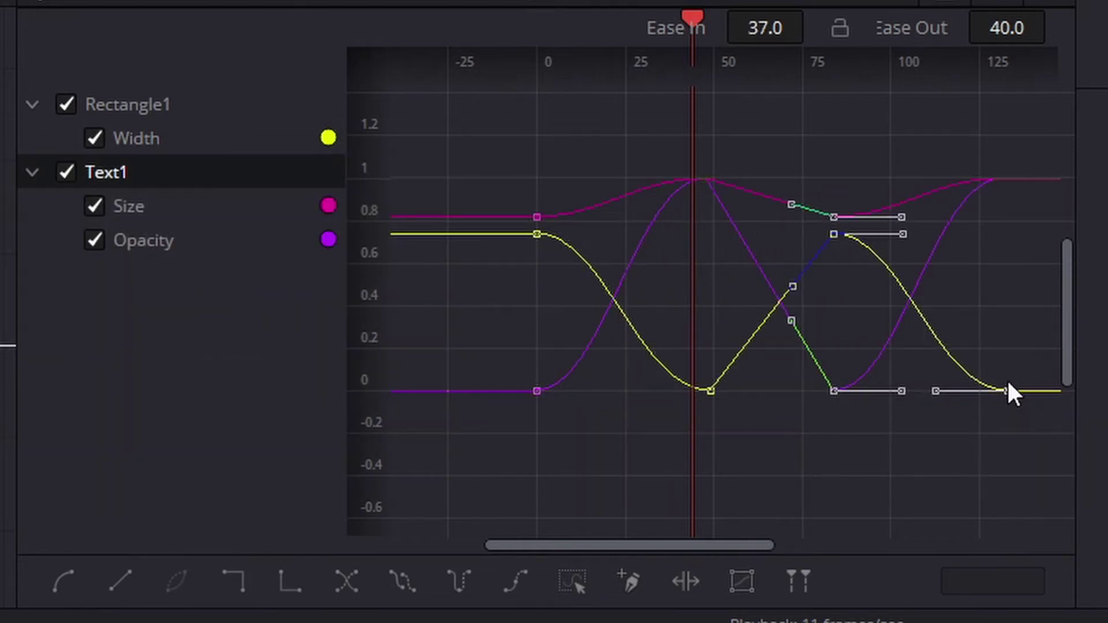
- Reverse the copied keyframes and shift the four outro keyframes slightly earlier
{"action": "scroll", "coordinate": [1007, 379], "scroll_direction": "right", "scroll_amount": 5}
{"action": "left_click_drag", "start_coordinate": [836, 144], "coordinate": [574, 461]}
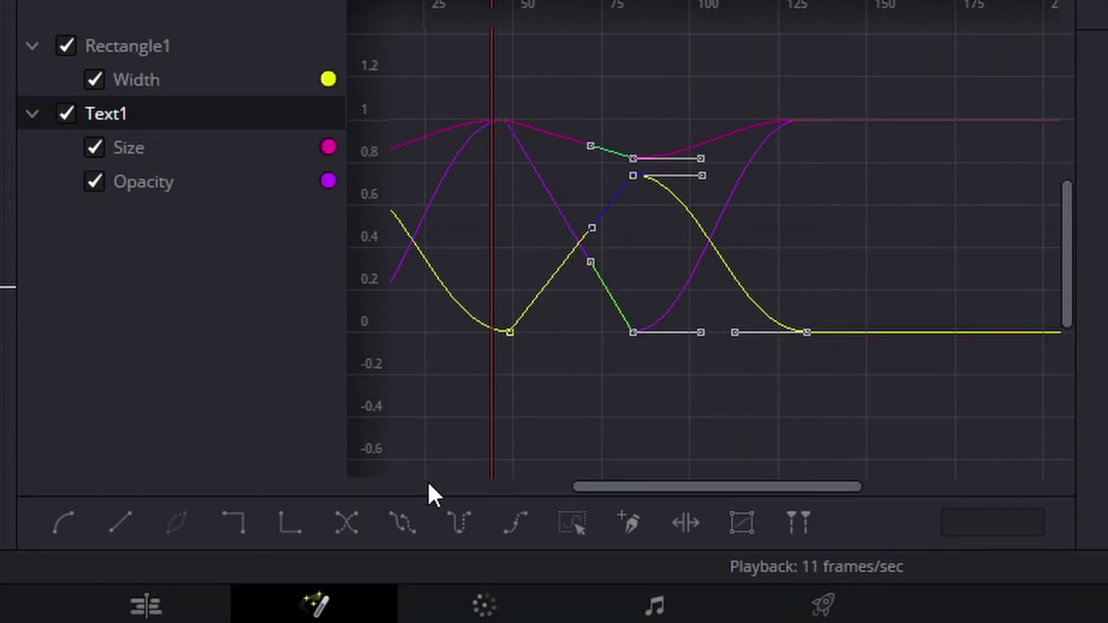
{"action": "left_click", "coordinate": [345, 531]}
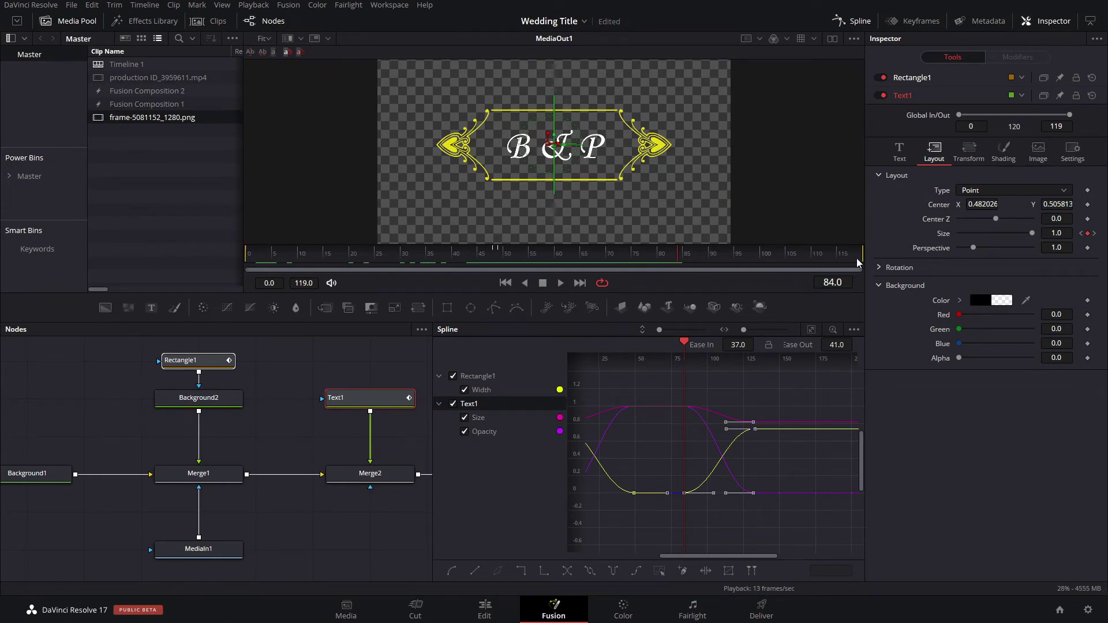
{"action": "left_click_drag", "start_coordinate": [776, 391], "coordinate": [665, 510]}
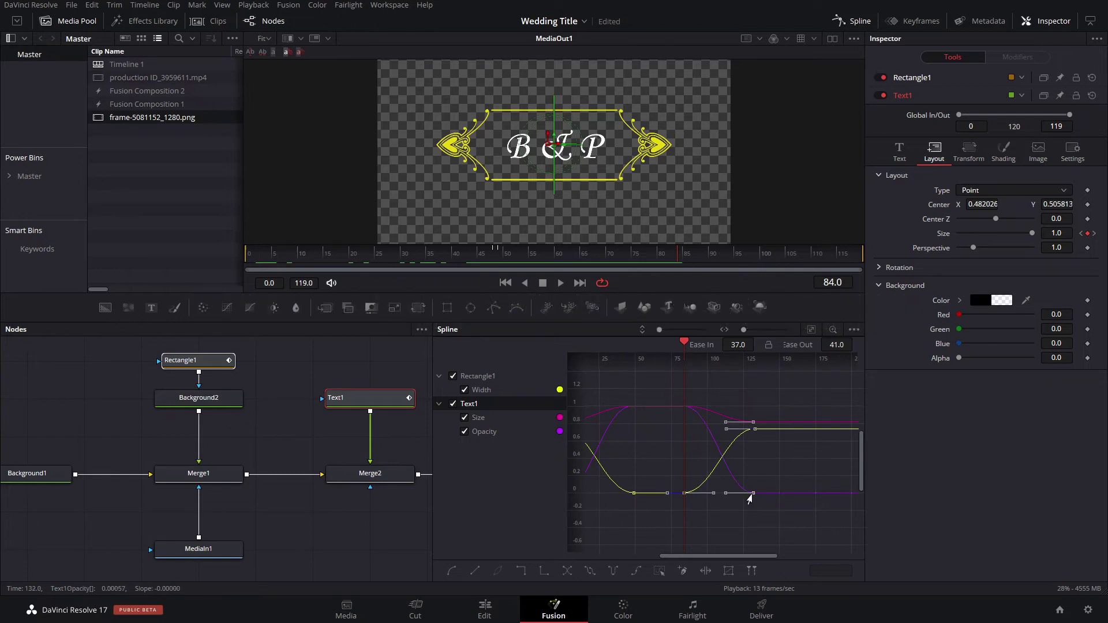
{"action": "left_click_drag", "start_coordinate": [749, 500], "coordinate": [729, 500]}
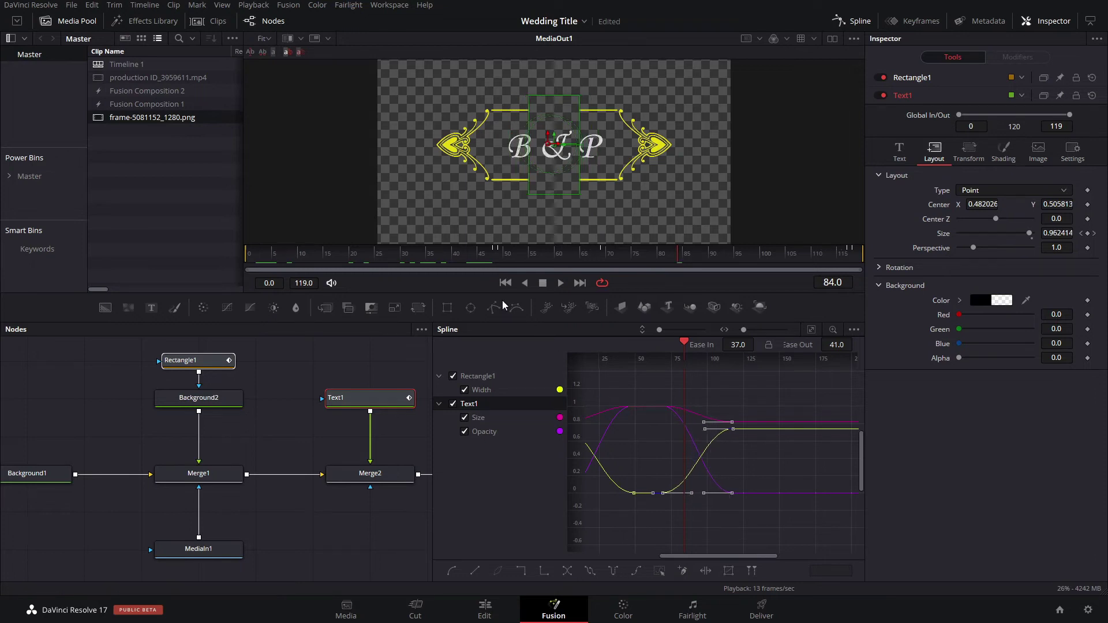
- Move the playhead to frame 49 and shift MediaOut1 right to make room
{"action": "left_click", "coordinate": [498, 258]}
{"action": "scroll", "coordinate": [340, 473], "scroll_direction": "right", "scroll_amount": 3}
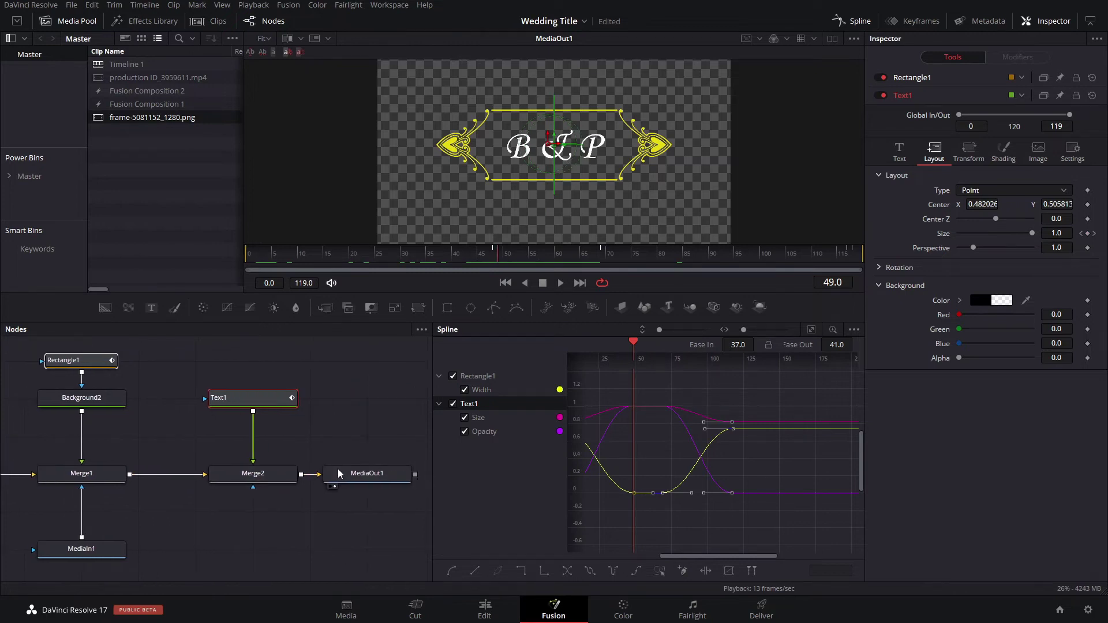
{"action": "left_click", "coordinate": [339, 473]}
{"action": "scroll", "coordinate": [347, 479], "scroll_direction": "right", "scroll_amount": 4}
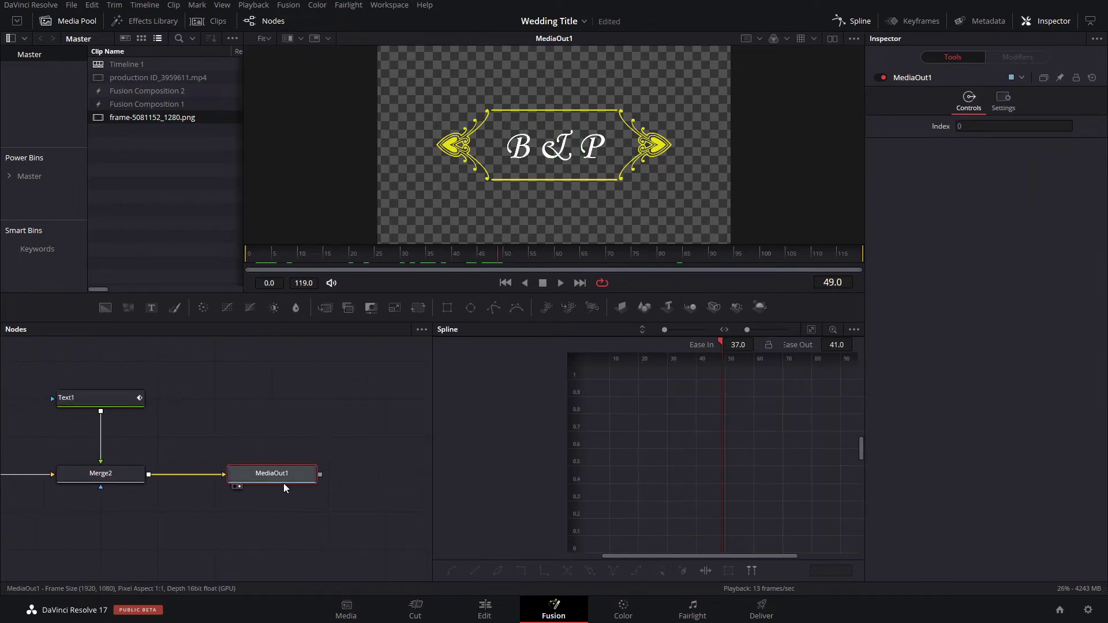
{"action": "left_click_drag", "start_coordinate": [283, 484], "coordinate": [380, 496]}
{"action": "scroll", "coordinate": [186, 441], "scroll_direction": "left", "scroll_amount": 3}
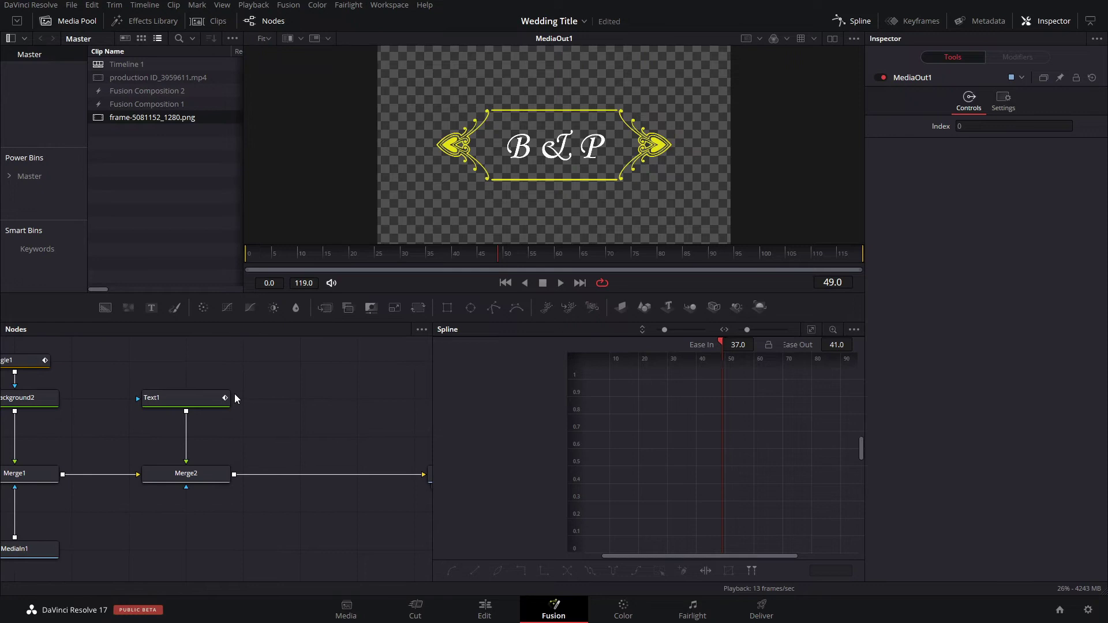
{"action": "scroll", "coordinate": [235, 393], "scroll_direction": "left", "scroll_amount": 3}
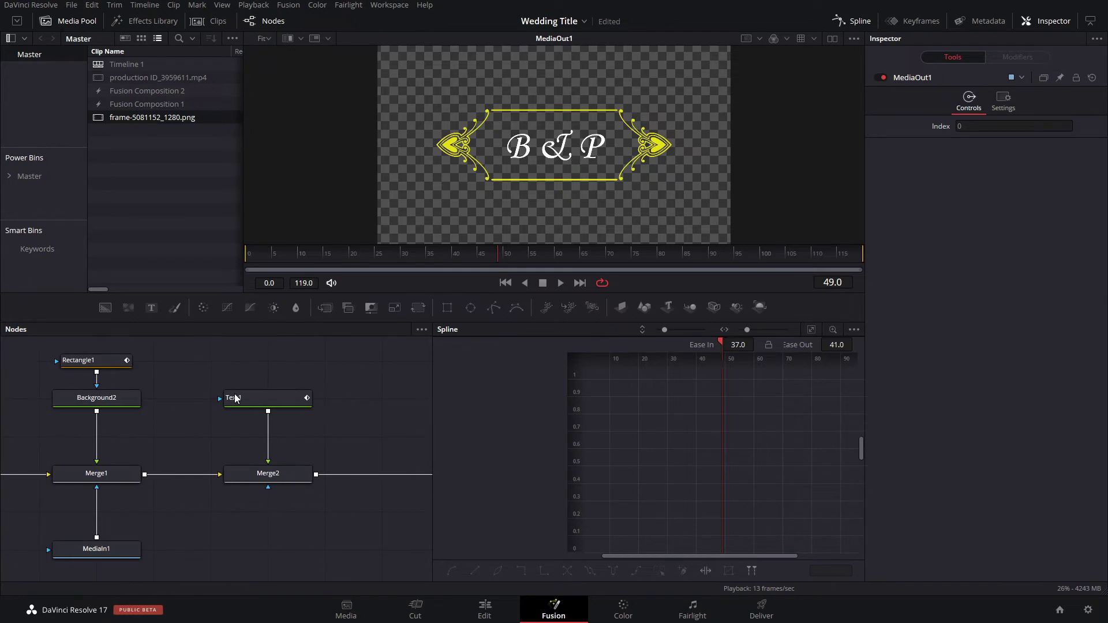
- Inspect the Text1 and Rectangle1 keyframes and move the playhead to frame 69
{"action": "left_click", "coordinate": [236, 400]}
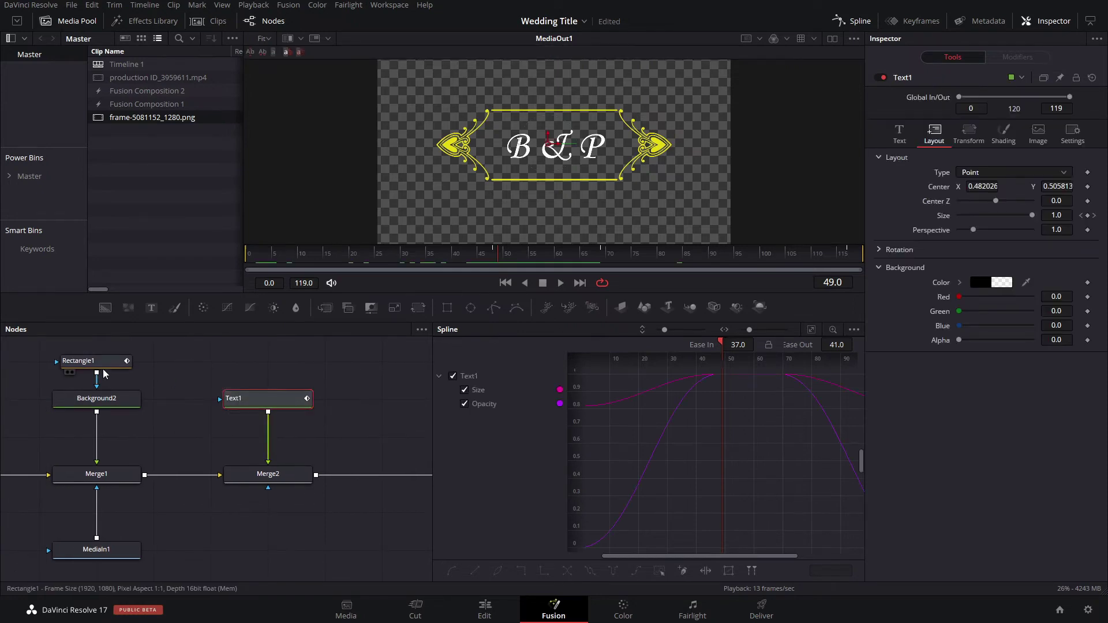
{"action": "left_click", "coordinate": [100, 362]}
{"action": "scroll", "coordinate": [173, 439], "scroll_direction": "right", "scroll_amount": 3}
{"action": "left_click", "coordinate": [219, 397], "text": "ctrl"}
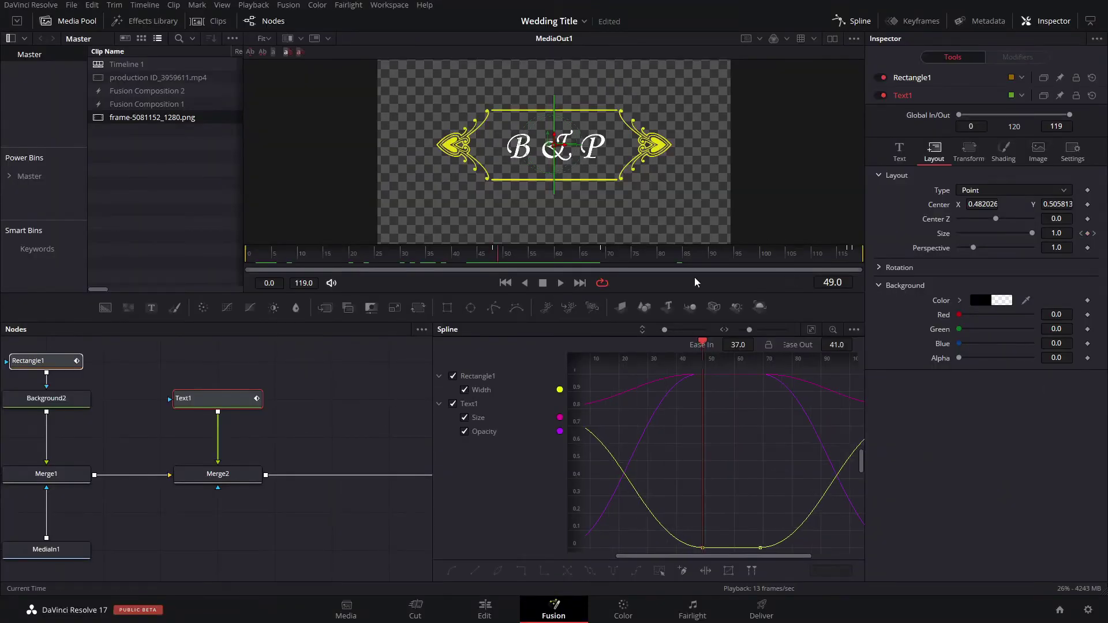
{"action": "left_click", "coordinate": [604, 254]}
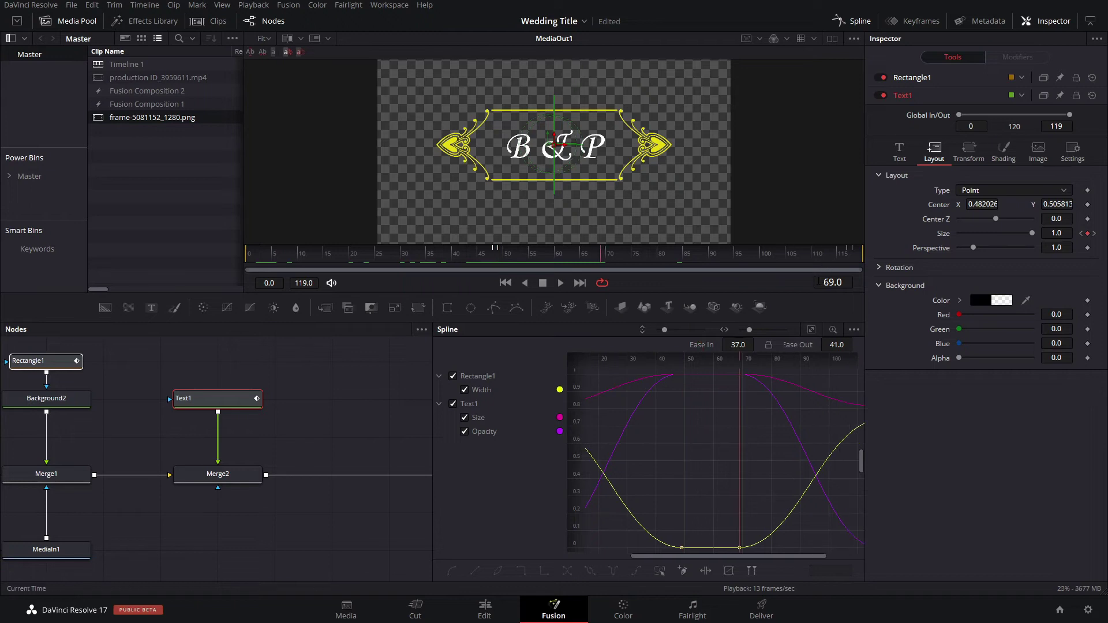
{"action": "scroll", "coordinate": [263, 386], "scroll_direction": "right", "scroll_amount": 8}
- Insert a Keyframe Stretcher after Merge2 and set its Source End to 119
{"action": "left_click", "coordinate": [107, 475]}
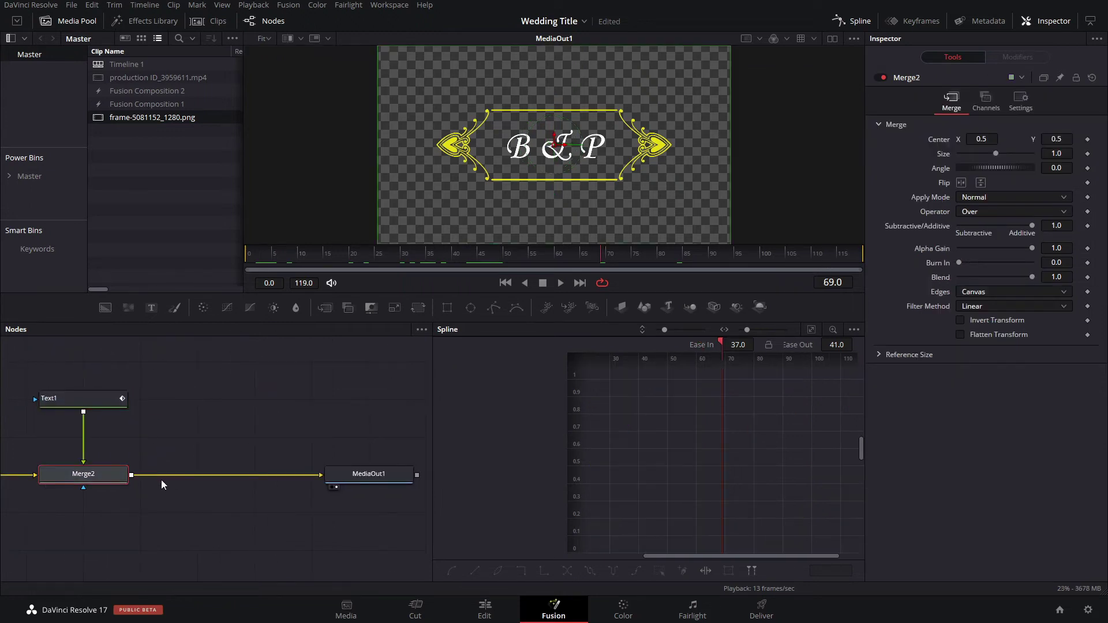
{"action": "key", "text": "ctrl+m"}
{"action": "type", "text": "KEYF"}
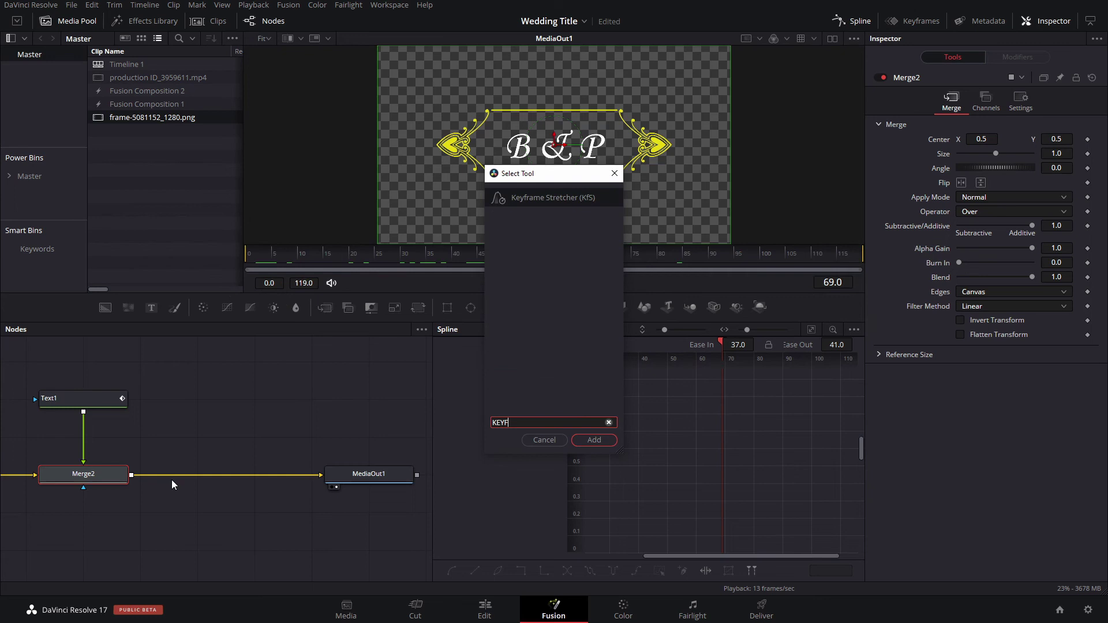
{"action": "type", "text": "RA"}
{"action": "key", "text": "Return"}
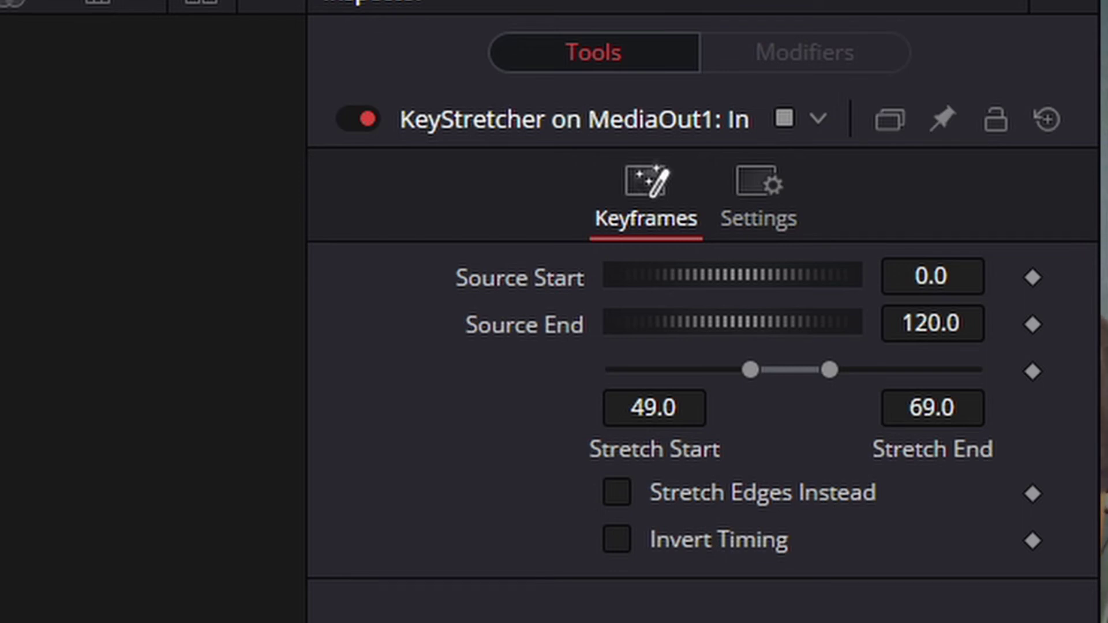
{"action": "left_click", "coordinate": [930, 324]}
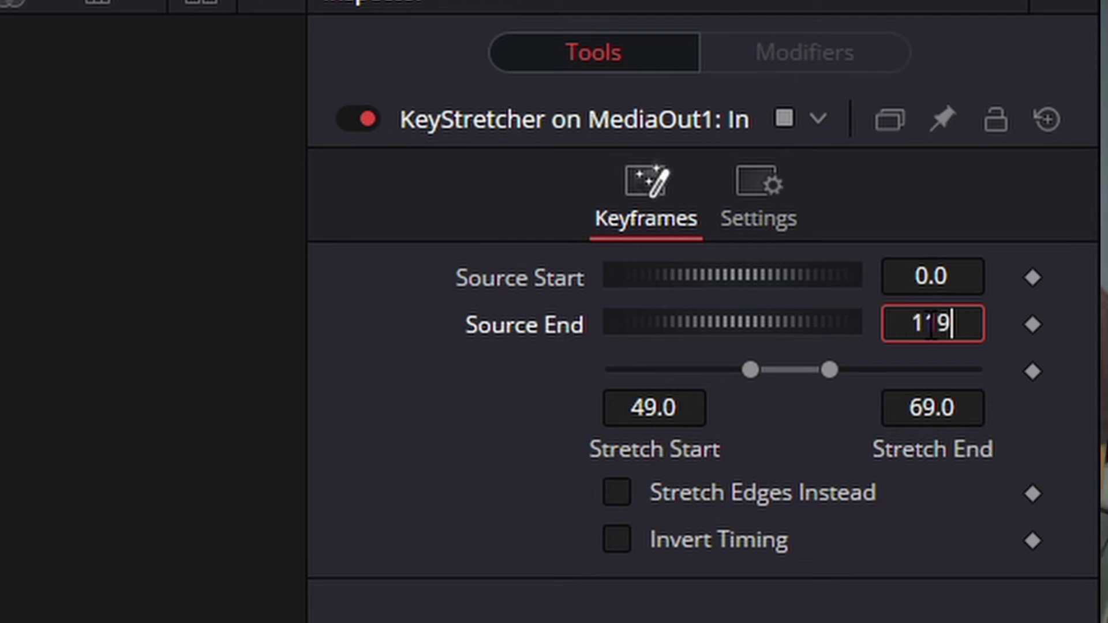
{"action": "key", "text": "Return"}
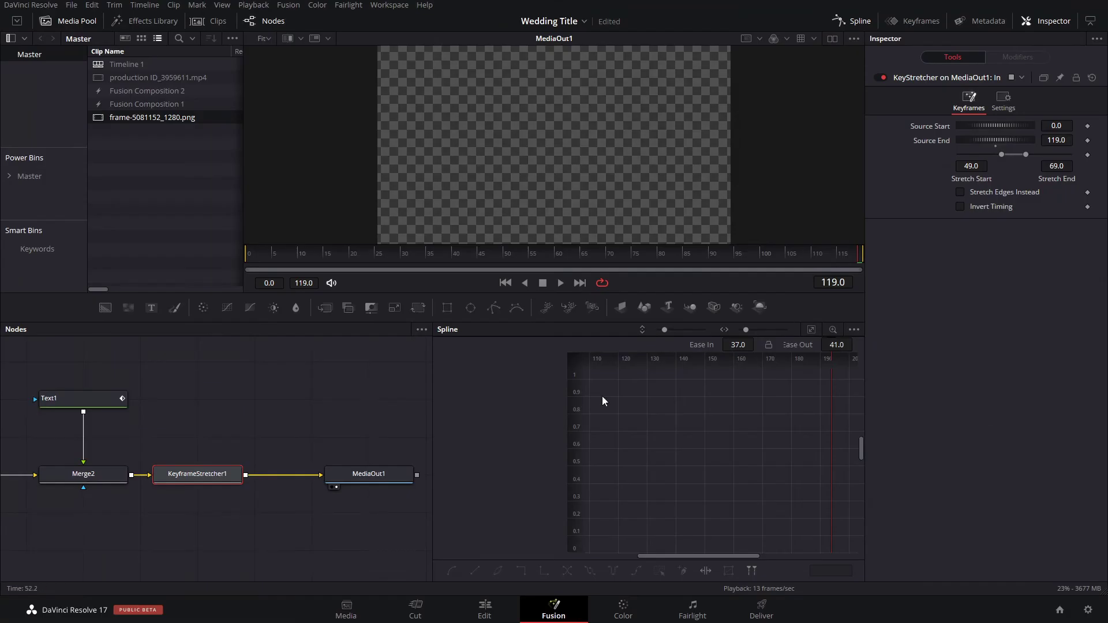
- On the Edit page, place the Fusion Composition on track V3 above the video
{"action": "key", "text": "shift+4"}
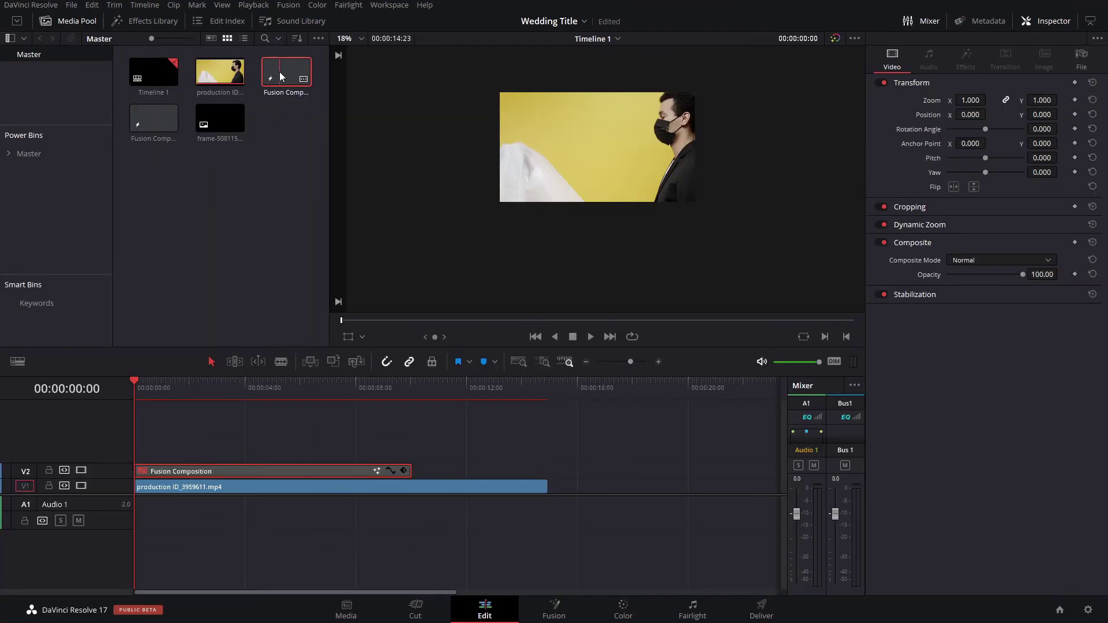
{"action": "left_click_drag", "start_coordinate": [280, 73], "coordinate": [228, 408]}
{"action": "left_click_drag", "start_coordinate": [179, 443], "coordinate": [136, 455]}
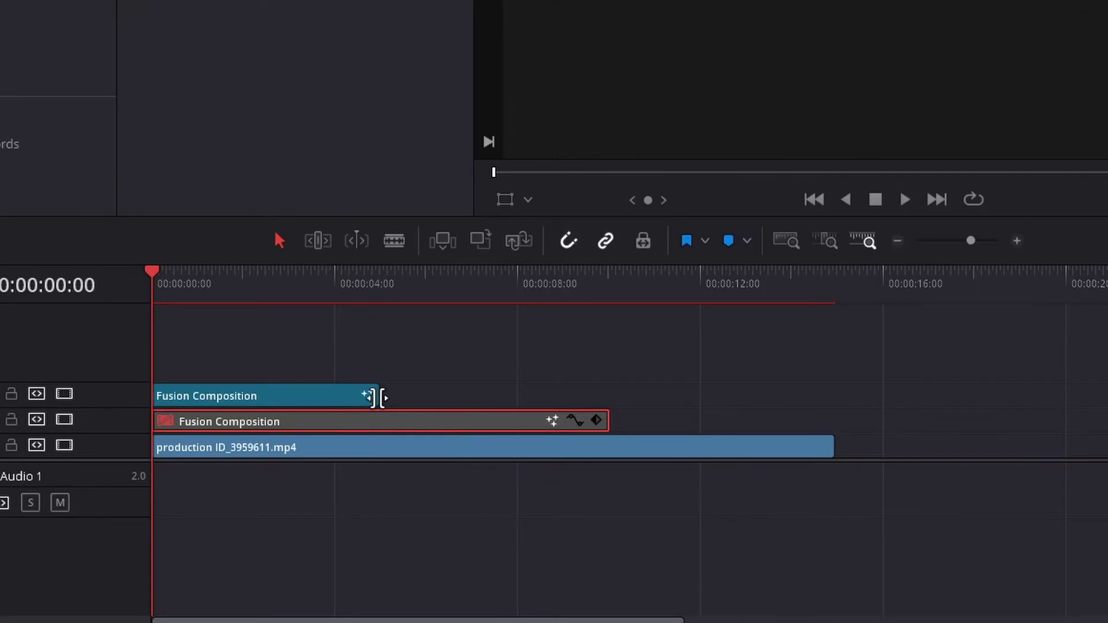
- Extend the V3 title clip's end and turn on Dynamic Zoom in the Inspector
{"action": "left_click_drag", "start_coordinate": [270, 456], "coordinate": [339, 459]}
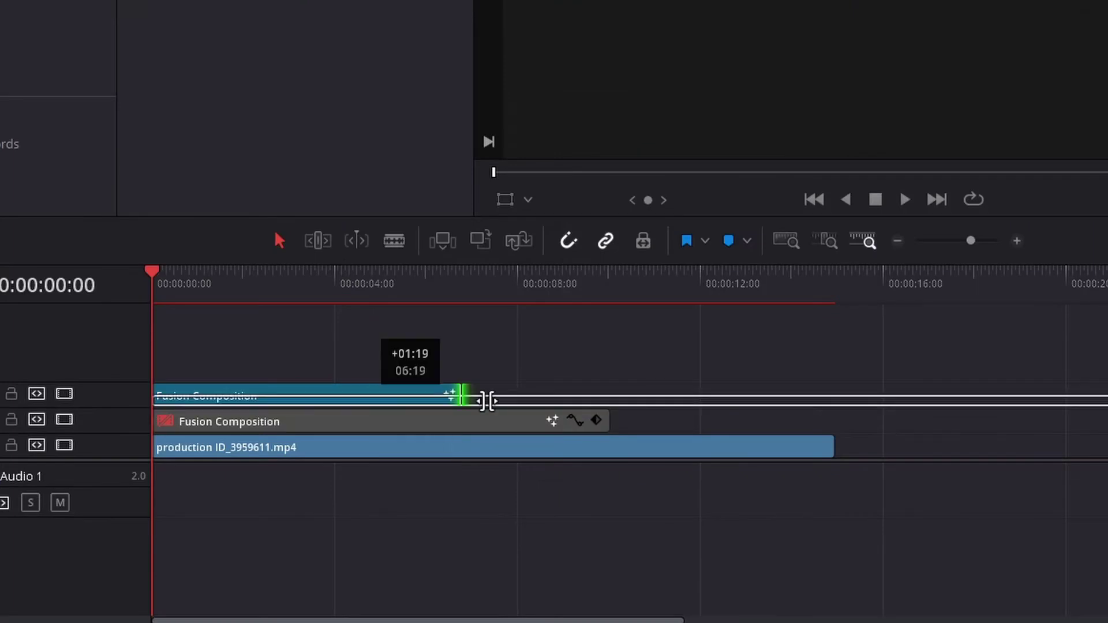
{"action": "left_click_drag", "start_coordinate": [487, 400], "coordinate": [609, 401]}
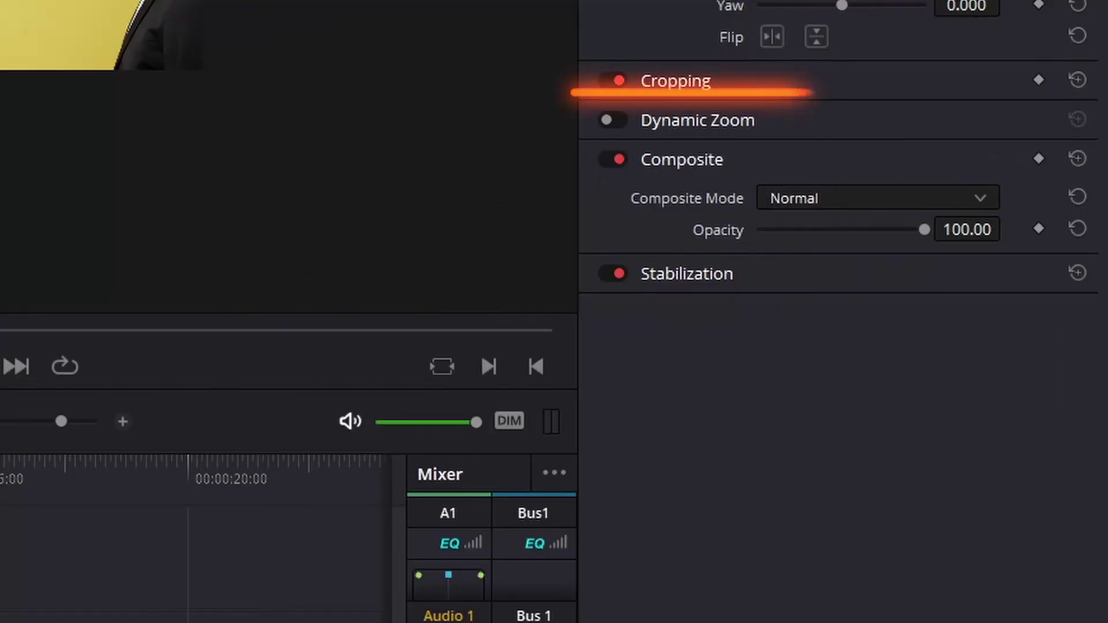
{"action": "left_click", "coordinate": [879, 225]}
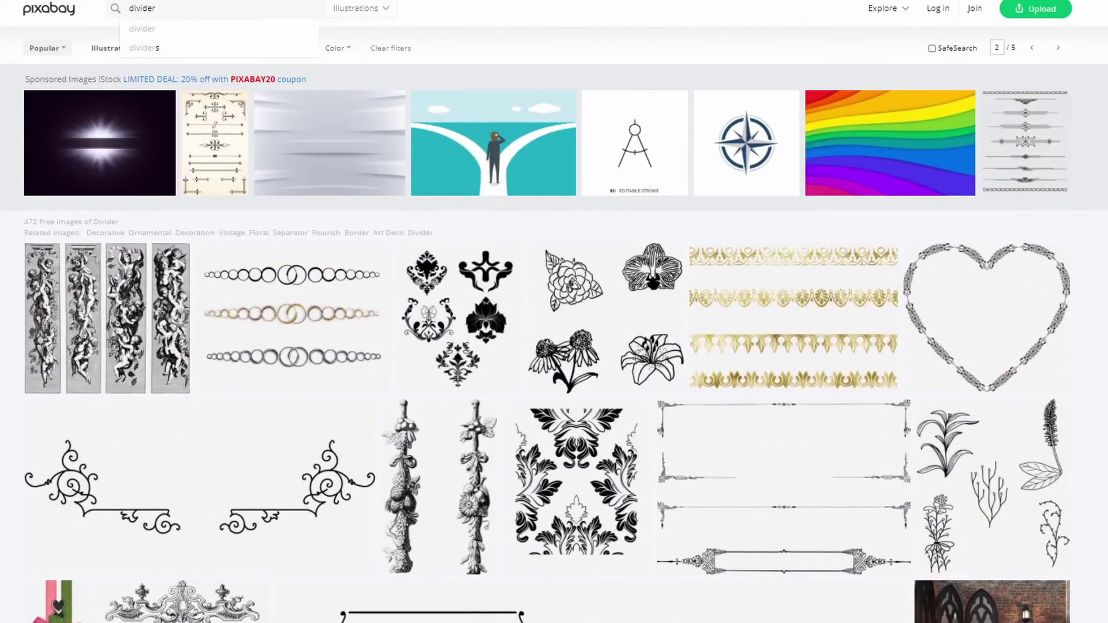
- Scroll down through Pixabay's 'divider' illustration results to find ornamental frames
{"action": "scroll", "coordinate": [554, 312], "scroll_direction": "down", "scroll_amount": 8}
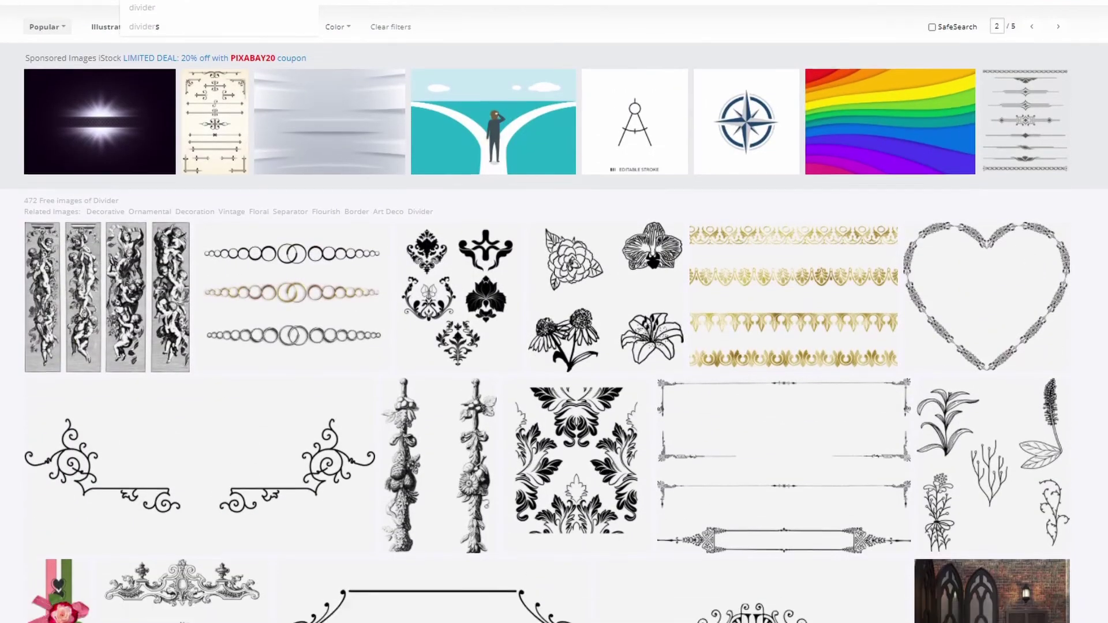